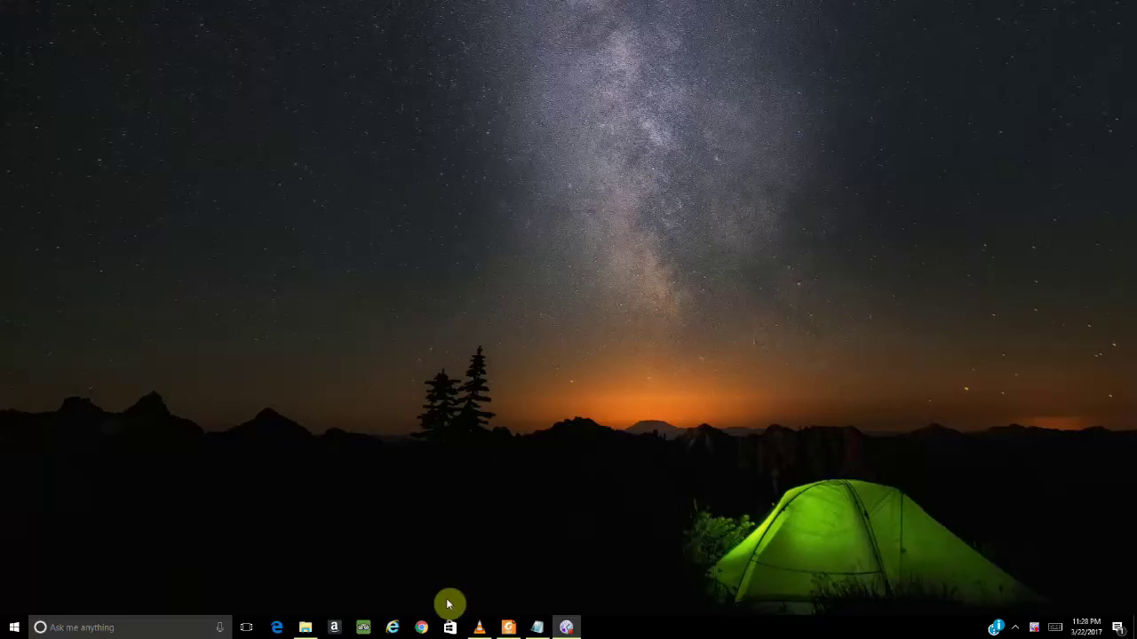
click(419, 627)
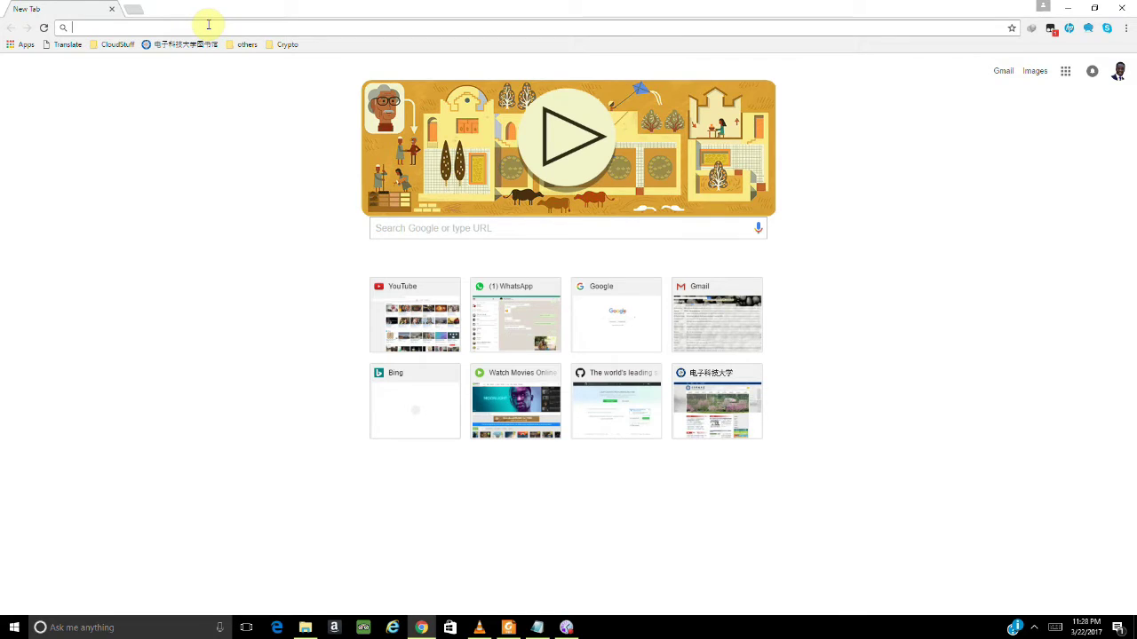
text(www.)
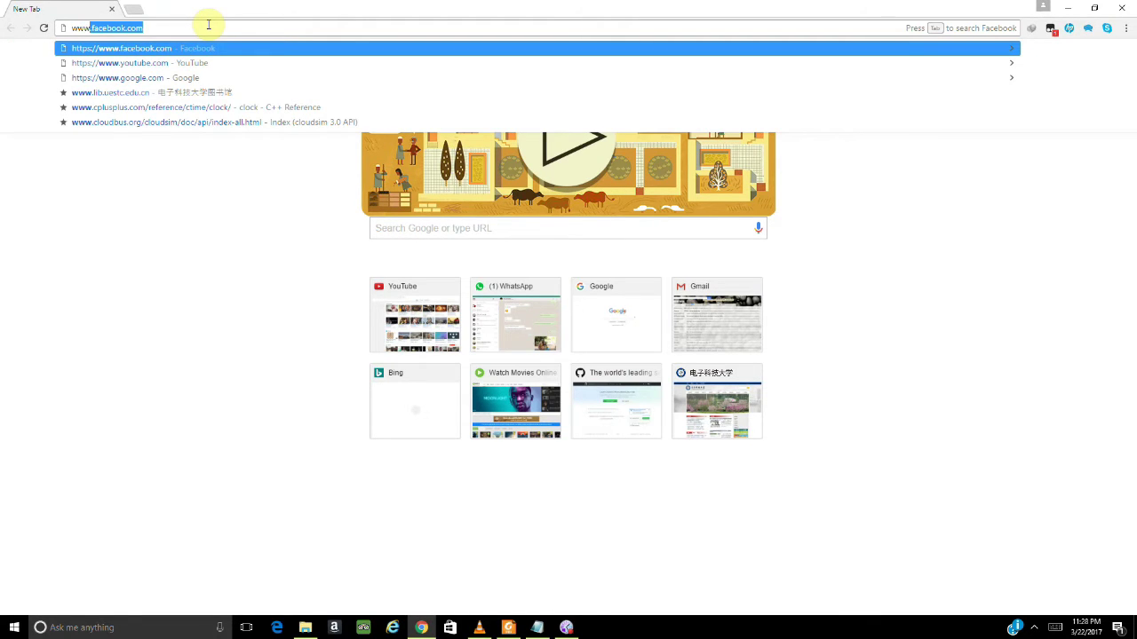
text(men)
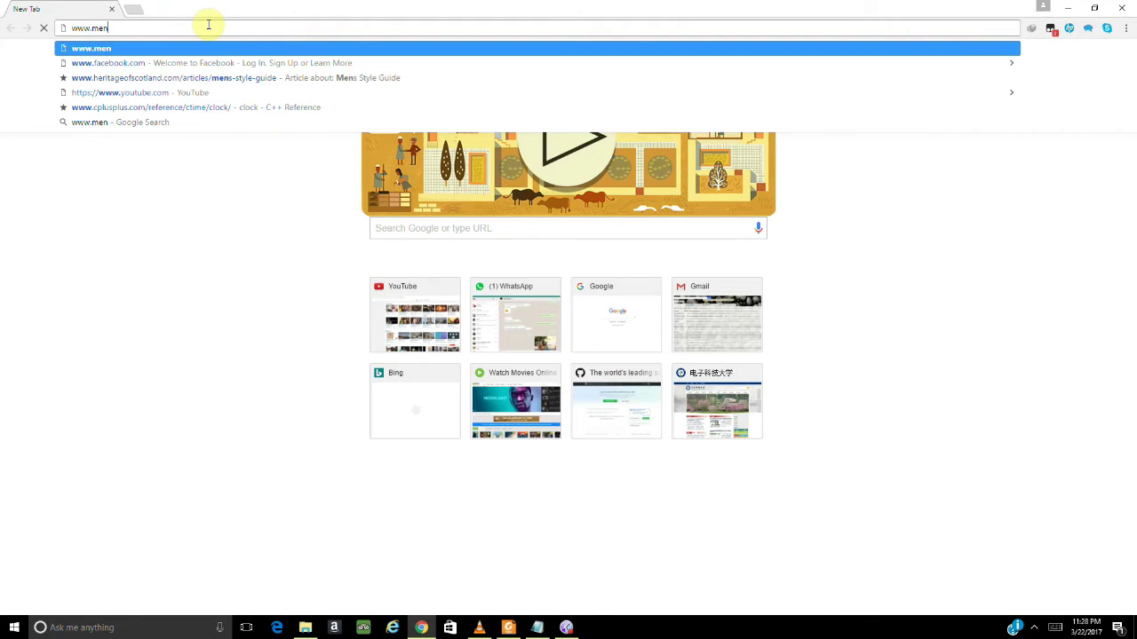
text(deley.com)
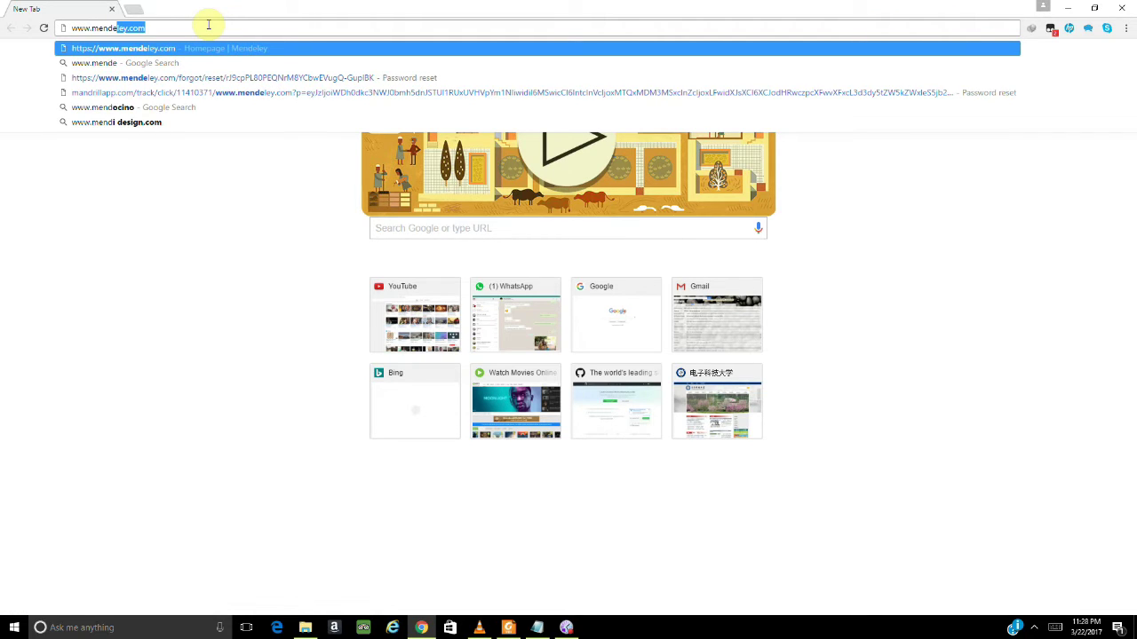
click(317, 50)
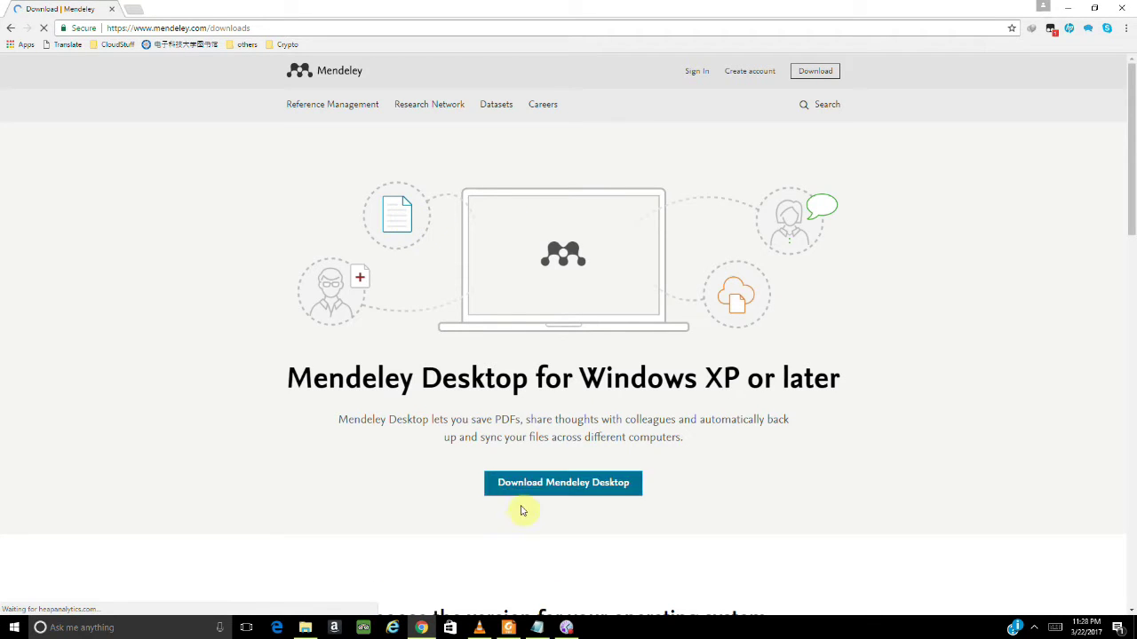
Step: Request the Mendeley Desktop download for Windows and cancel the duplicate download
click(540, 480)
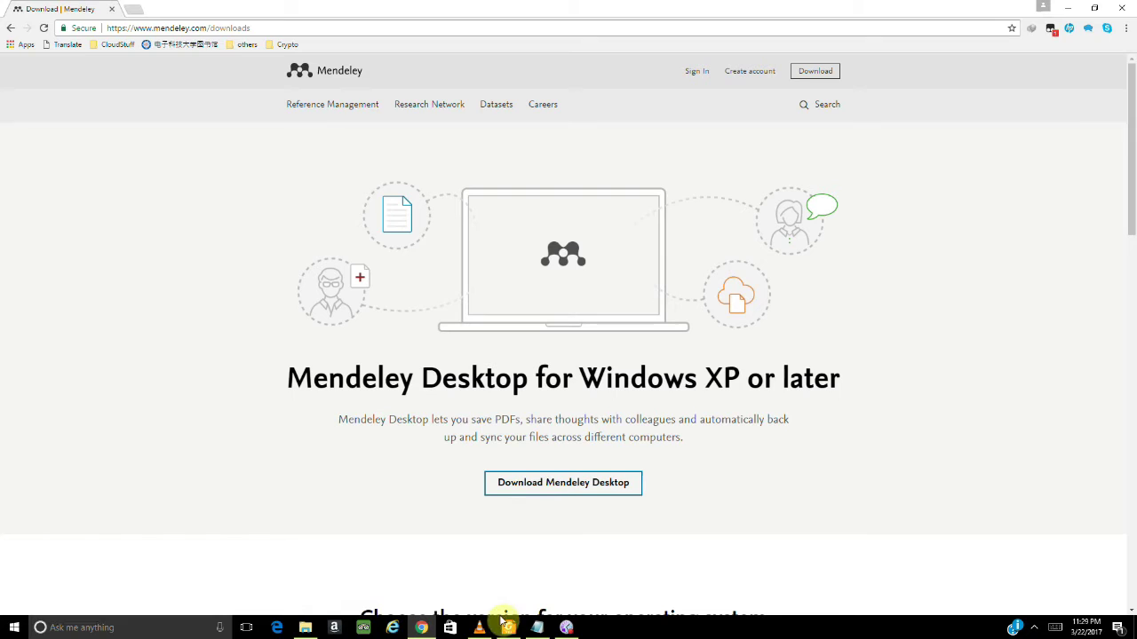
click(512, 491)
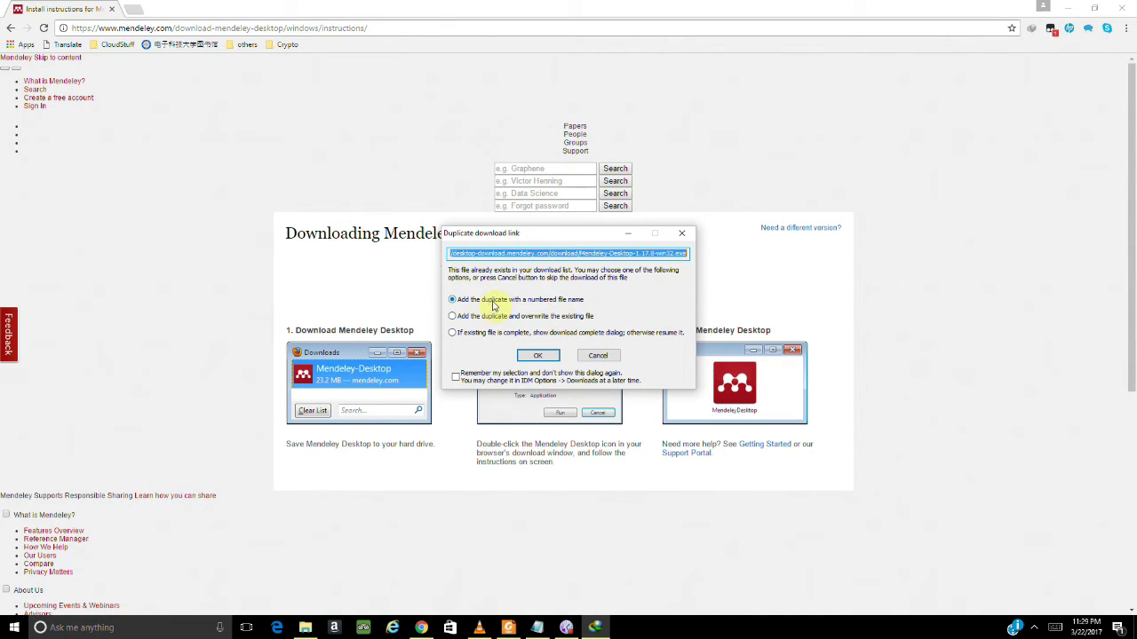
click(597, 357)
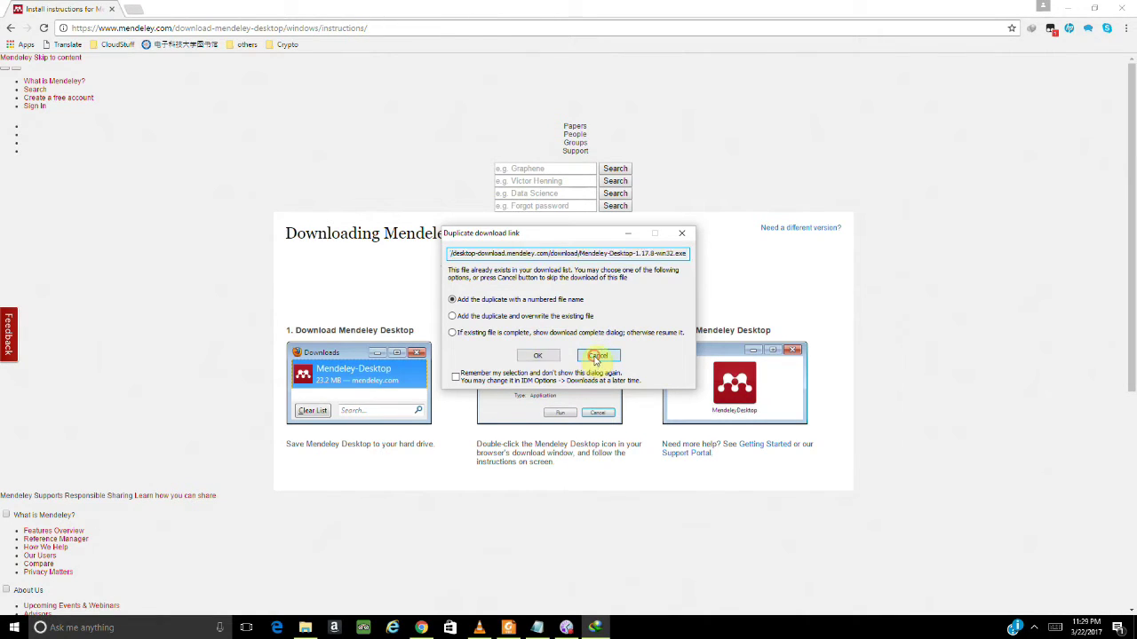
Step: Switch to File Explorer and run Mendeley-Desktop-1.17.8-win32.exe from the Programs folder as administrator
click(305, 628)
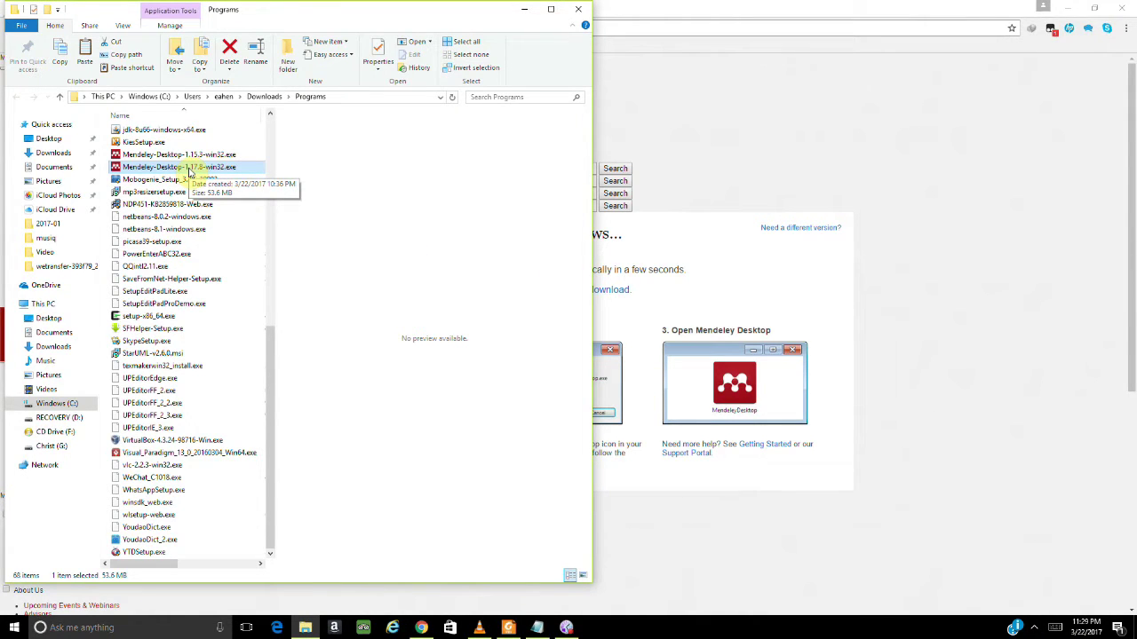
click(551, 8)
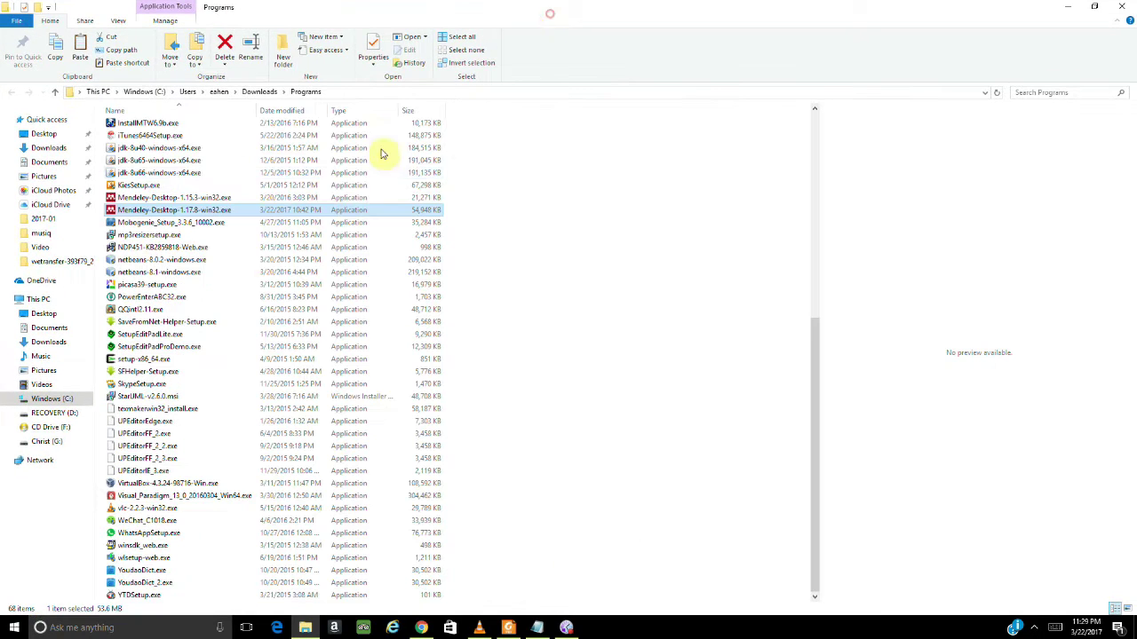
double_click(190, 210)
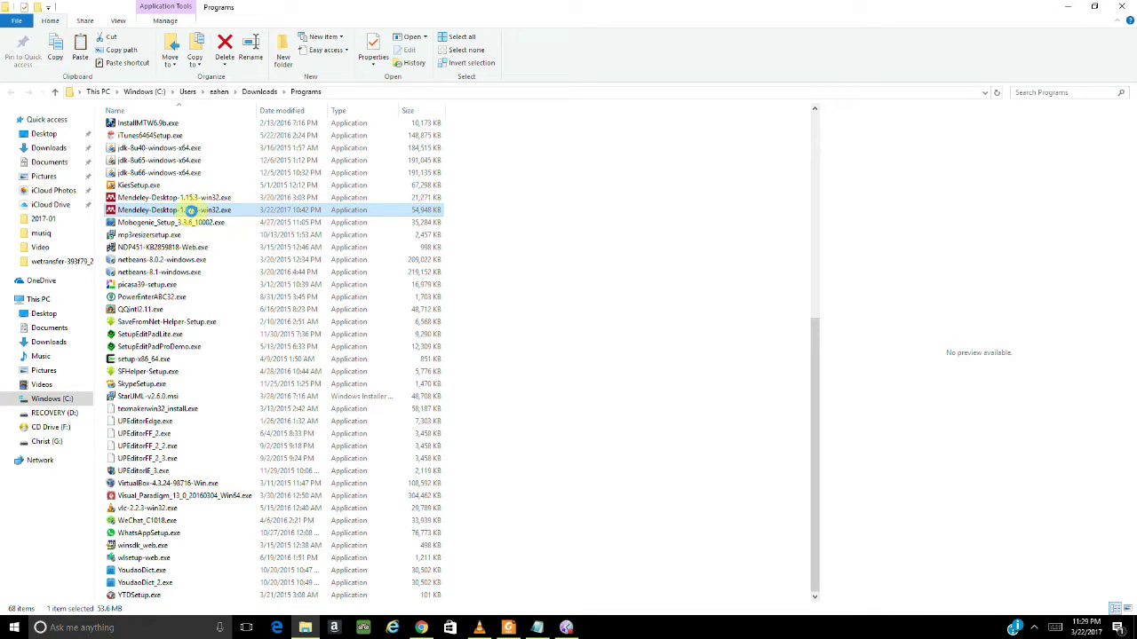
right_click(182, 215)
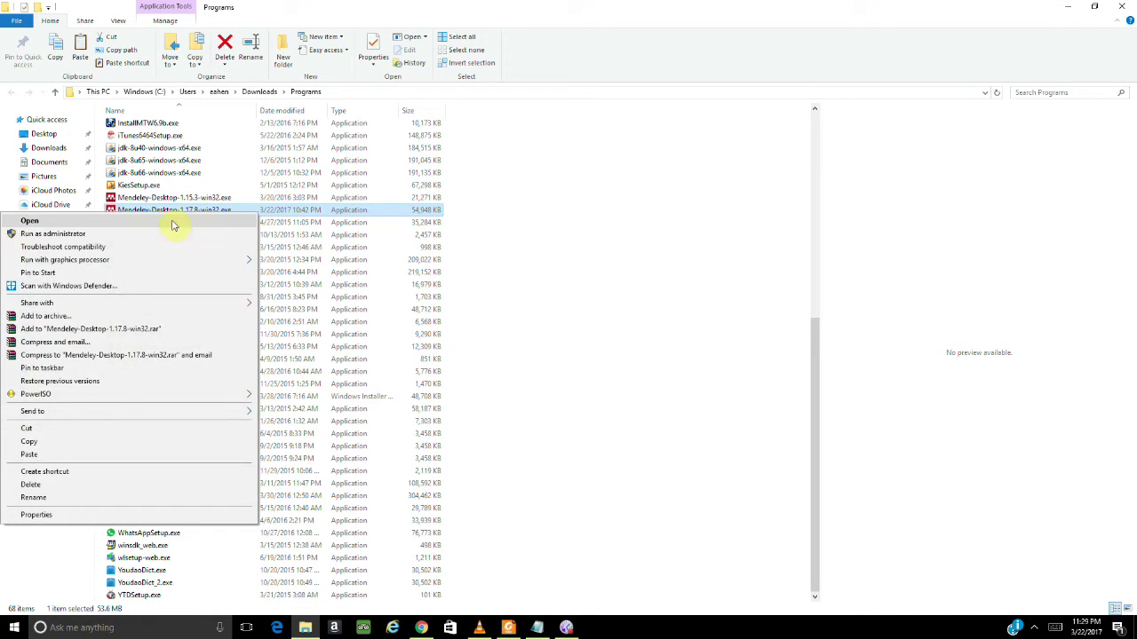
click(155, 233)
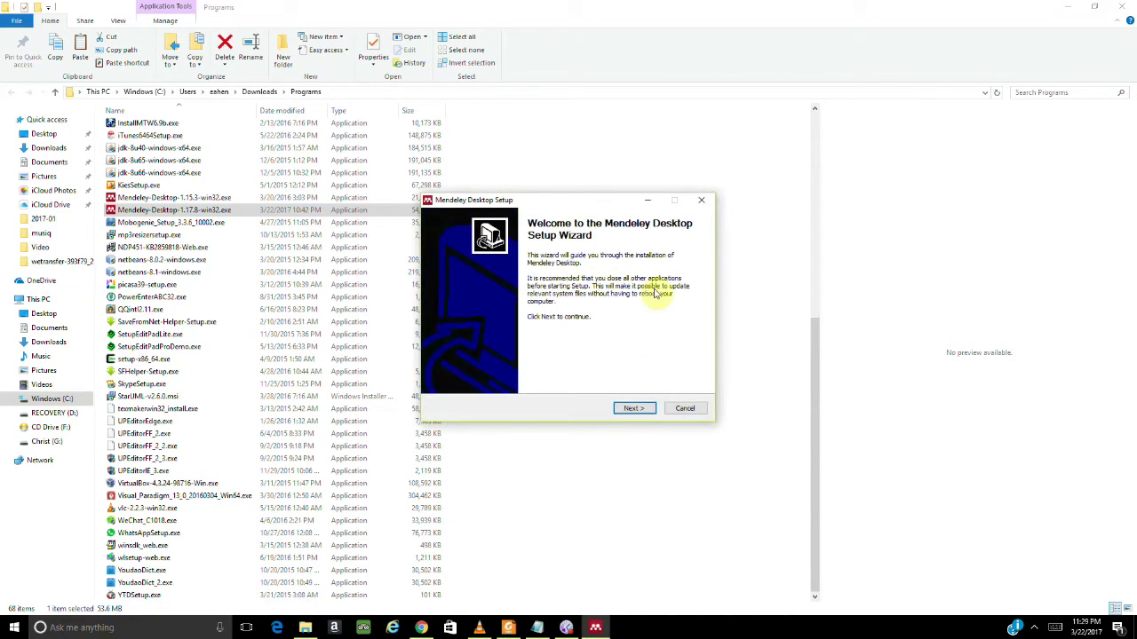
Step: Accept the license agreement and install Mendeley Desktop with the default location and the Mendeley Desktop Start menu folder
click(633, 407)
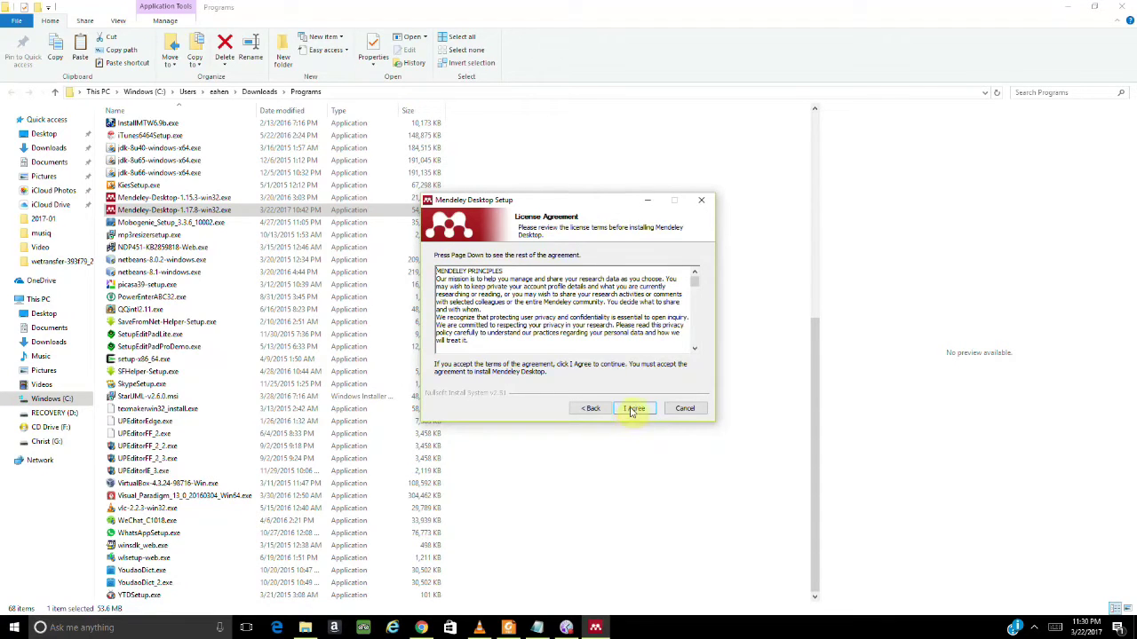
click(632, 410)
click(633, 409)
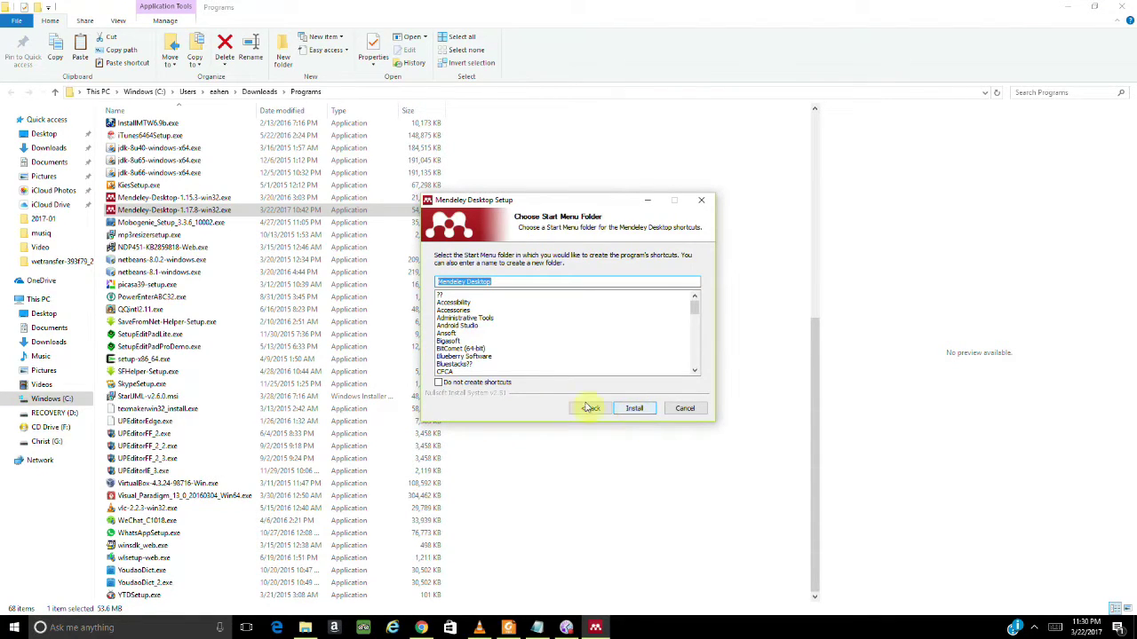
click(634, 408)
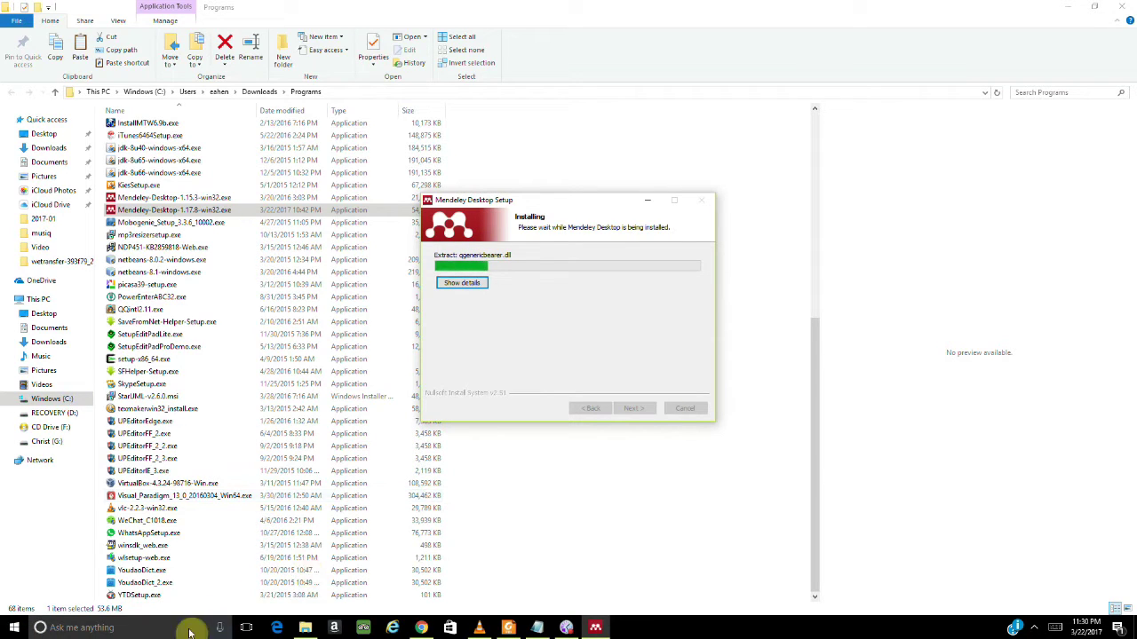
click(109, 628)
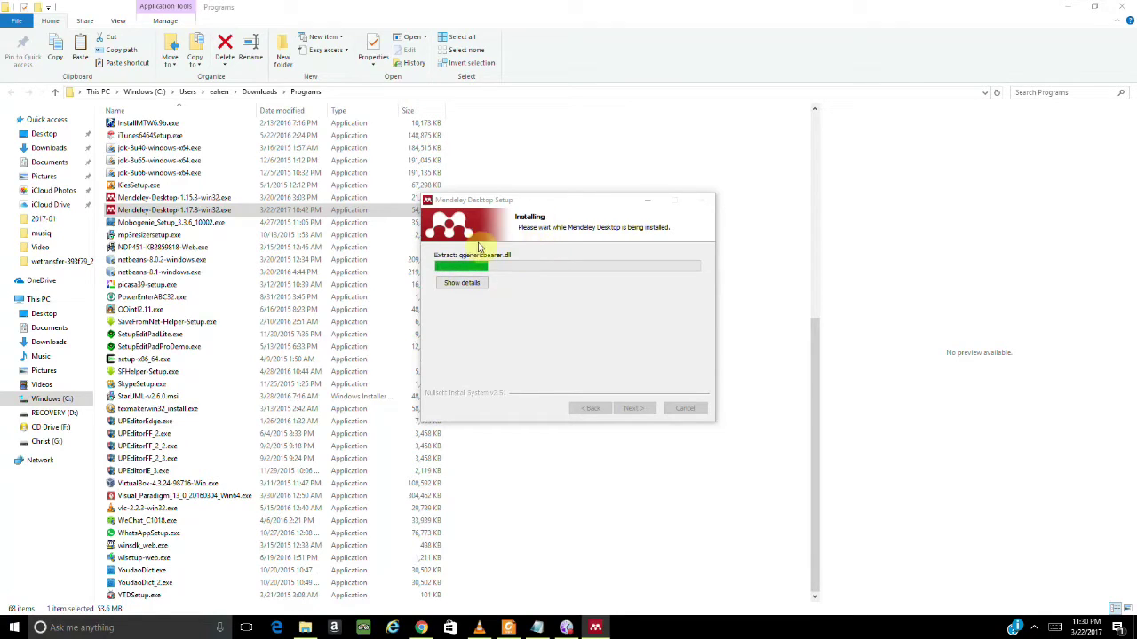
click(576, 218)
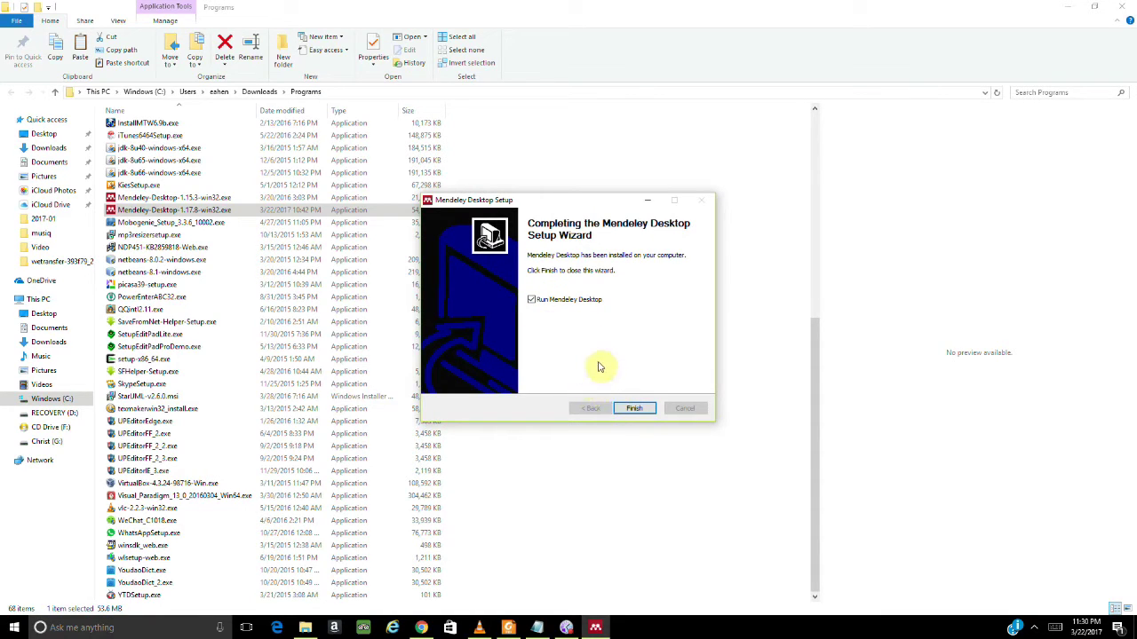
Step: Finish the setup wizard with Run Mendeley Desktop enabled and minimize the File Explorer window
click(531, 300)
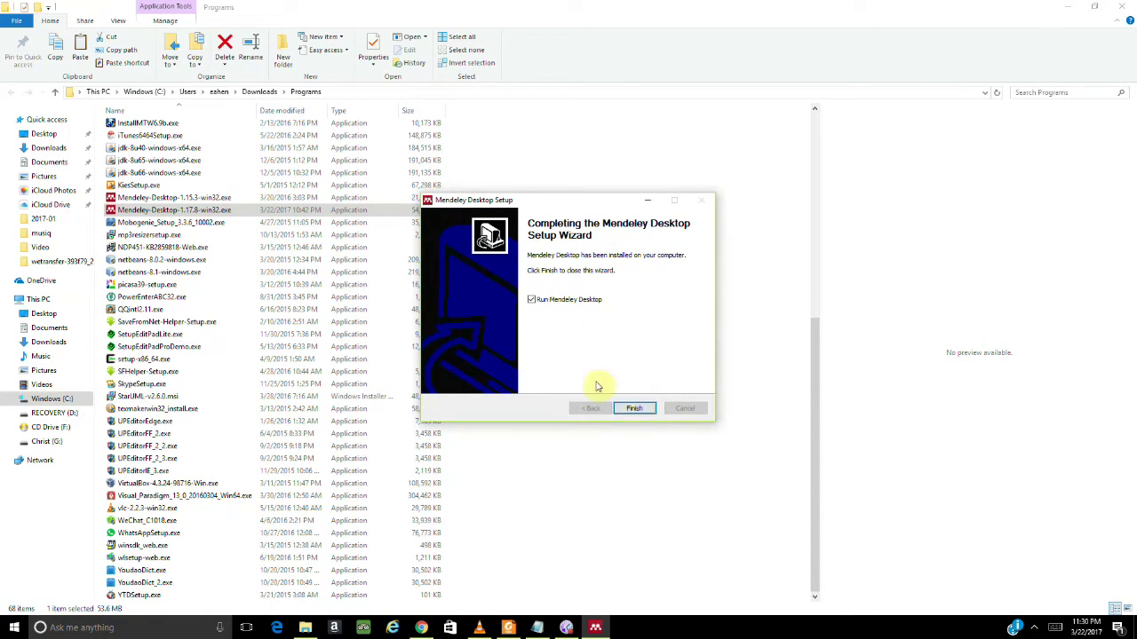
click(634, 409)
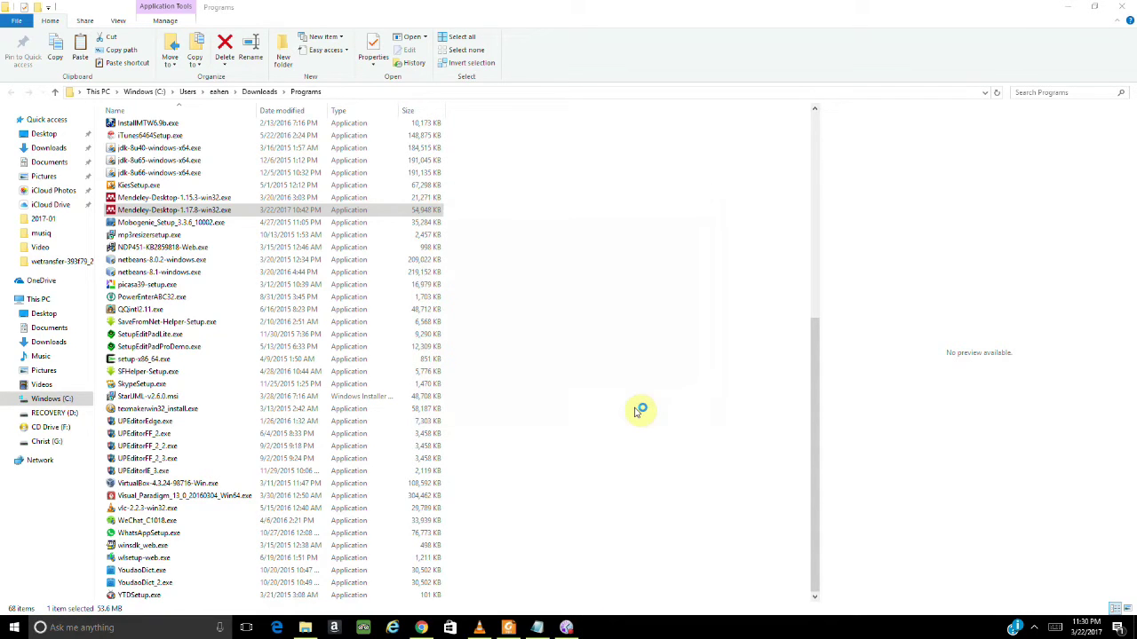
click(1068, 7)
Step: Sign in to Mendeley Desktop with the account e-mail and password, keeping Stay signed in enabled
drag(581, 172, 604, 174)
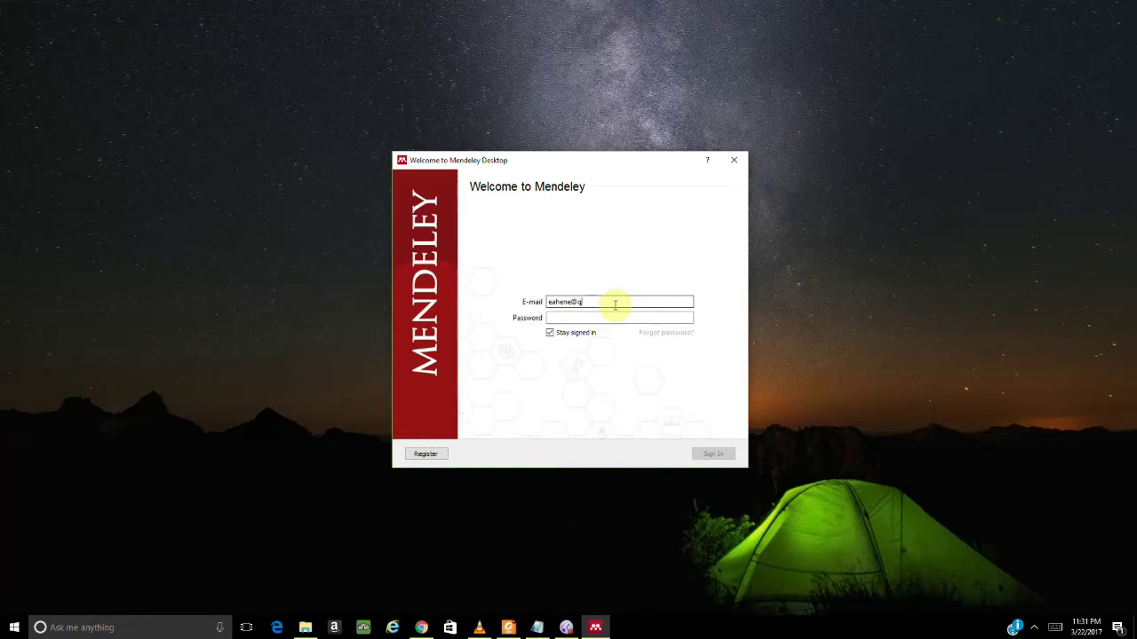
text(m)
click(650, 317)
text(••••••)
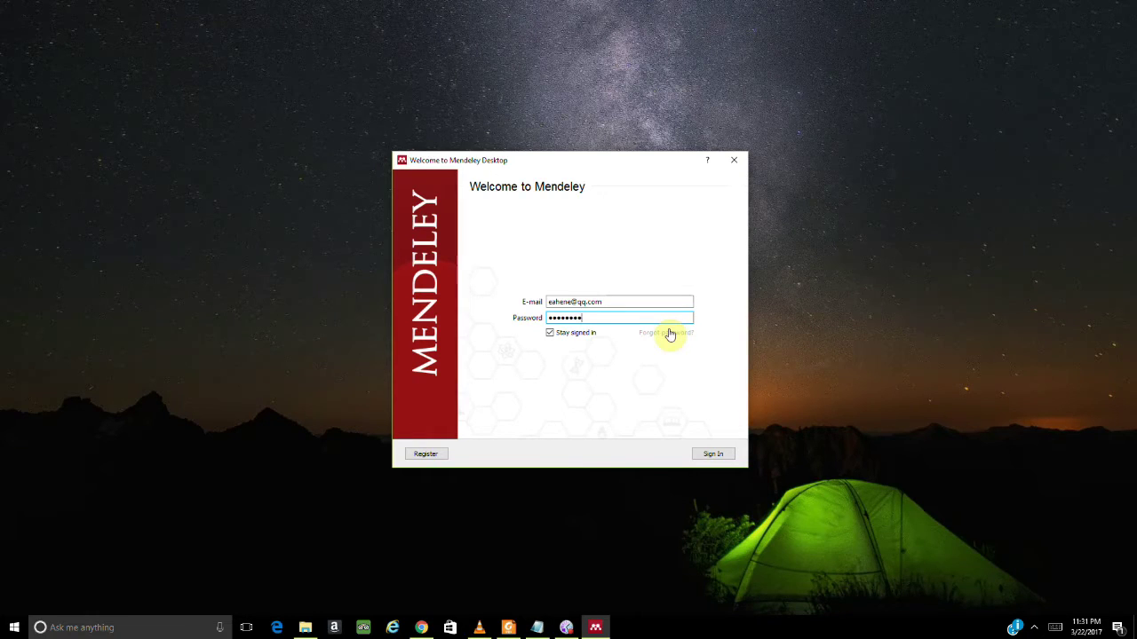
click(711, 455)
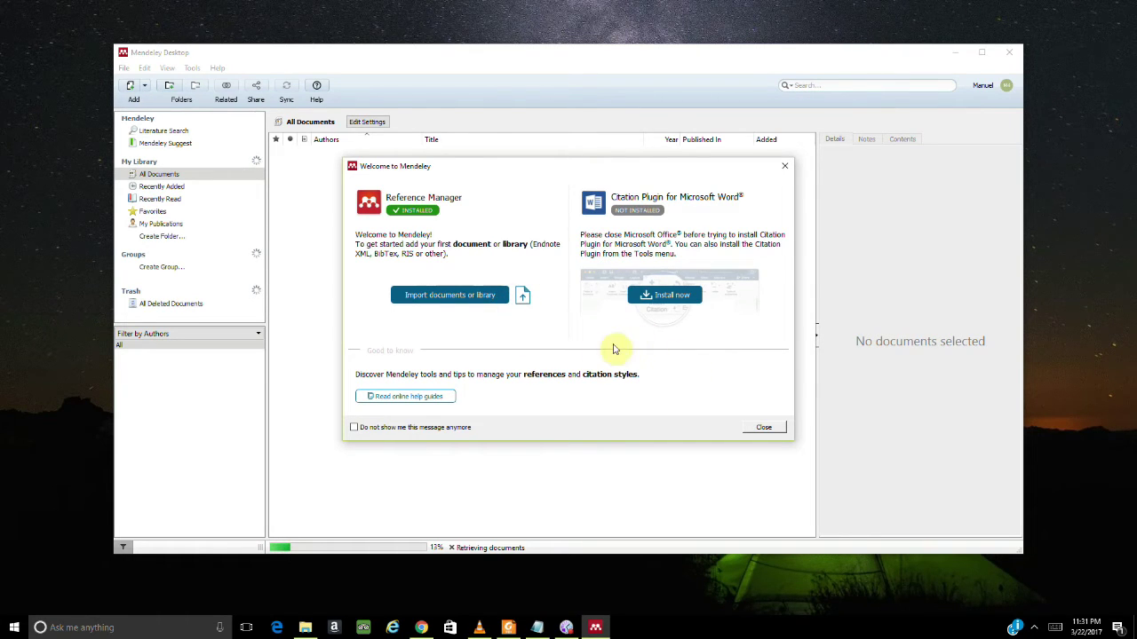
Step: Install the Citation Plugin for Microsoft Word, and dismiss the welcome window and the Add and Create tip
click(469, 295)
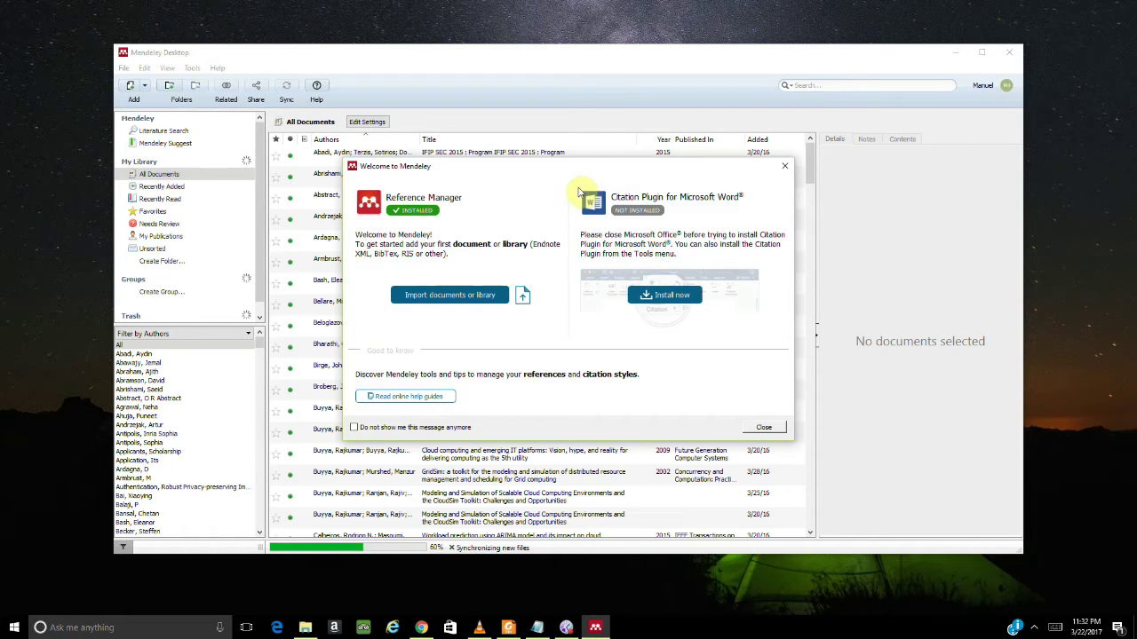
click(668, 295)
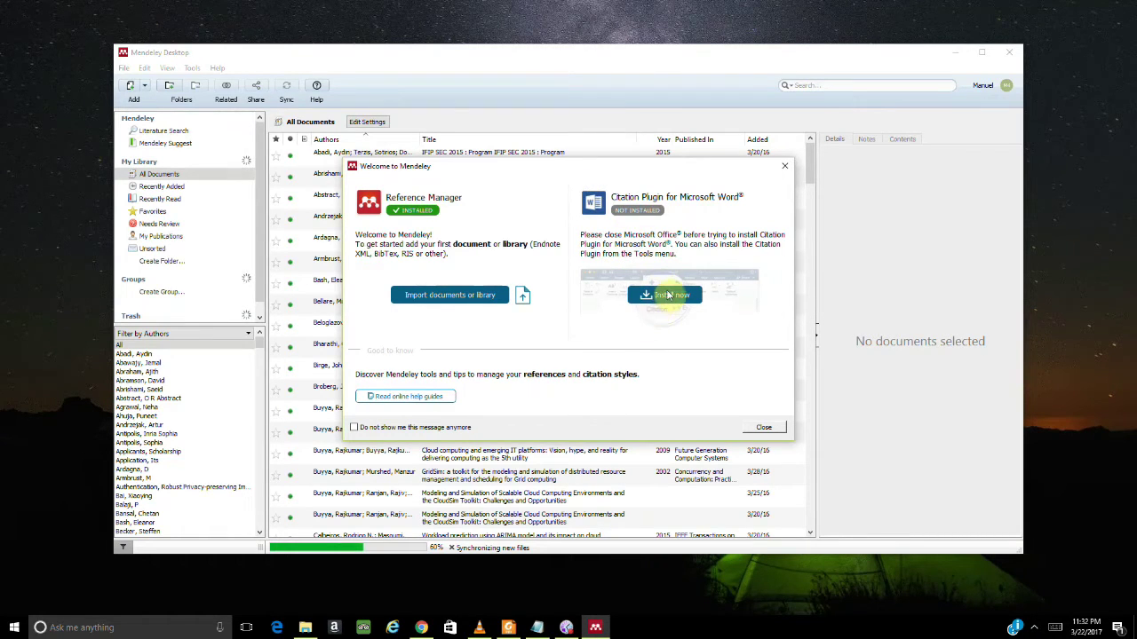
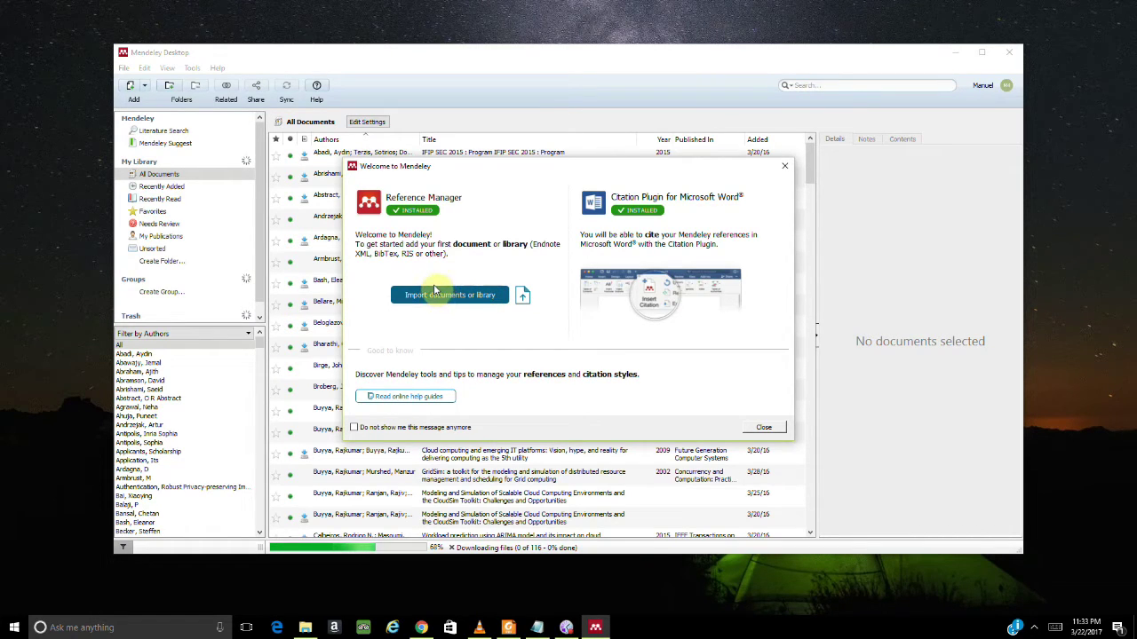
click(763, 428)
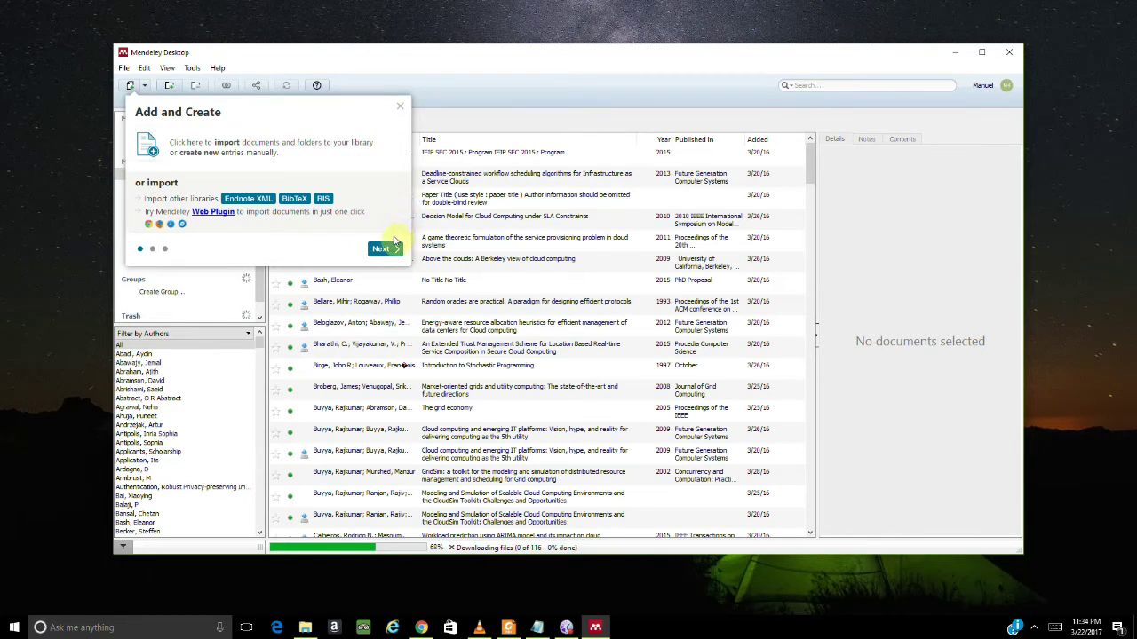
click(398, 108)
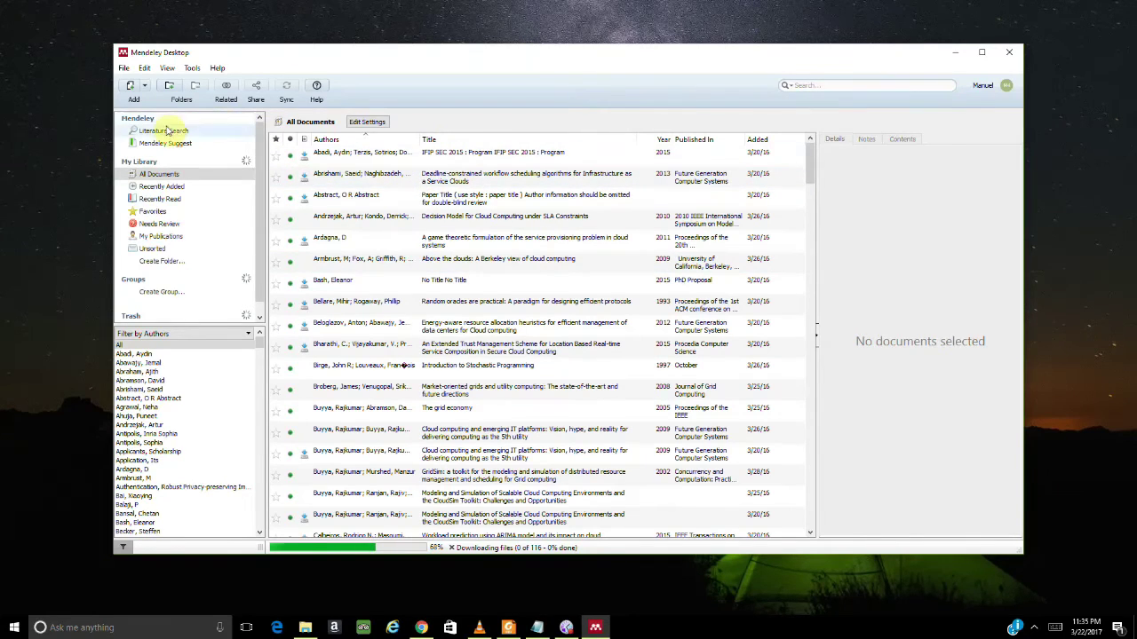
Step: Import PID4507601.pdf from the PhD Library folder under Downloads > Documents into the library, and review the document's details
click(130, 86)
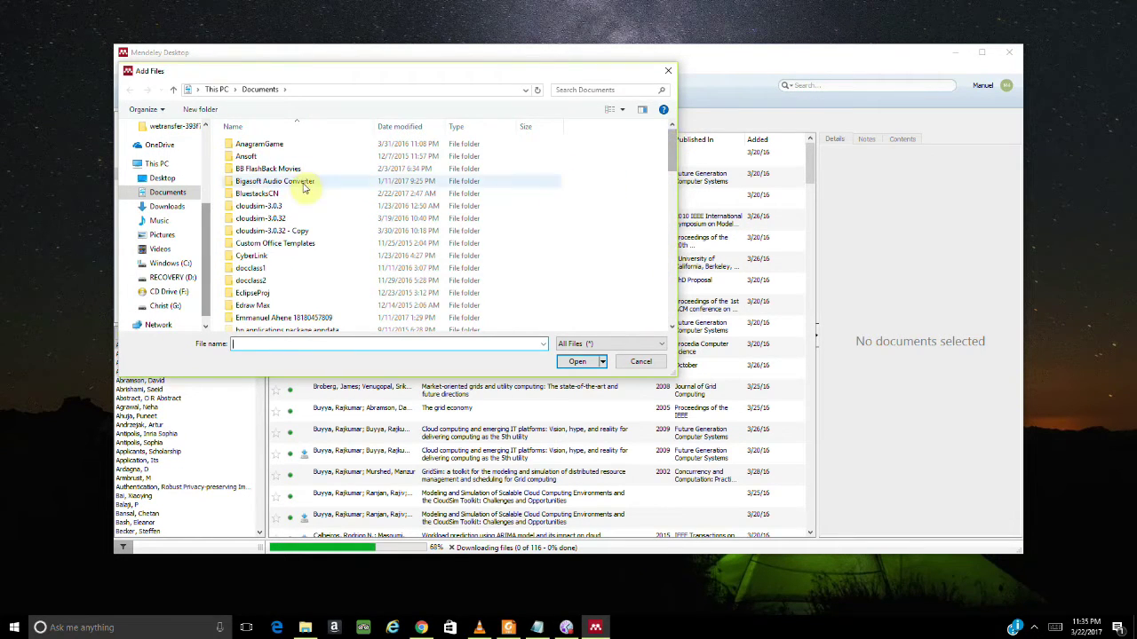
click(182, 212)
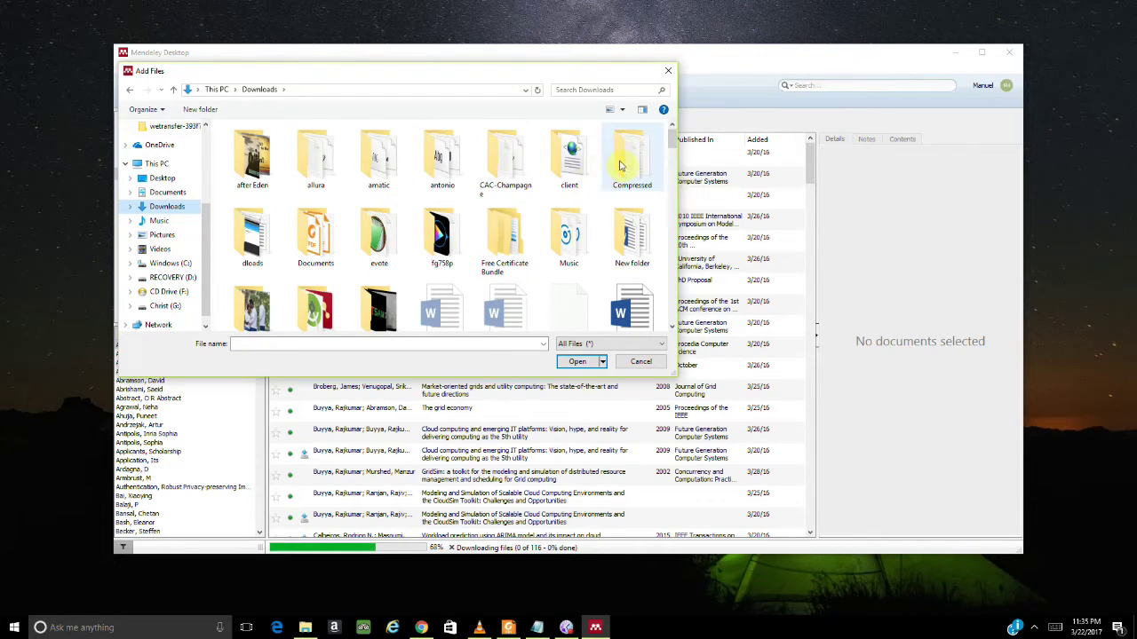
double_click(315, 237)
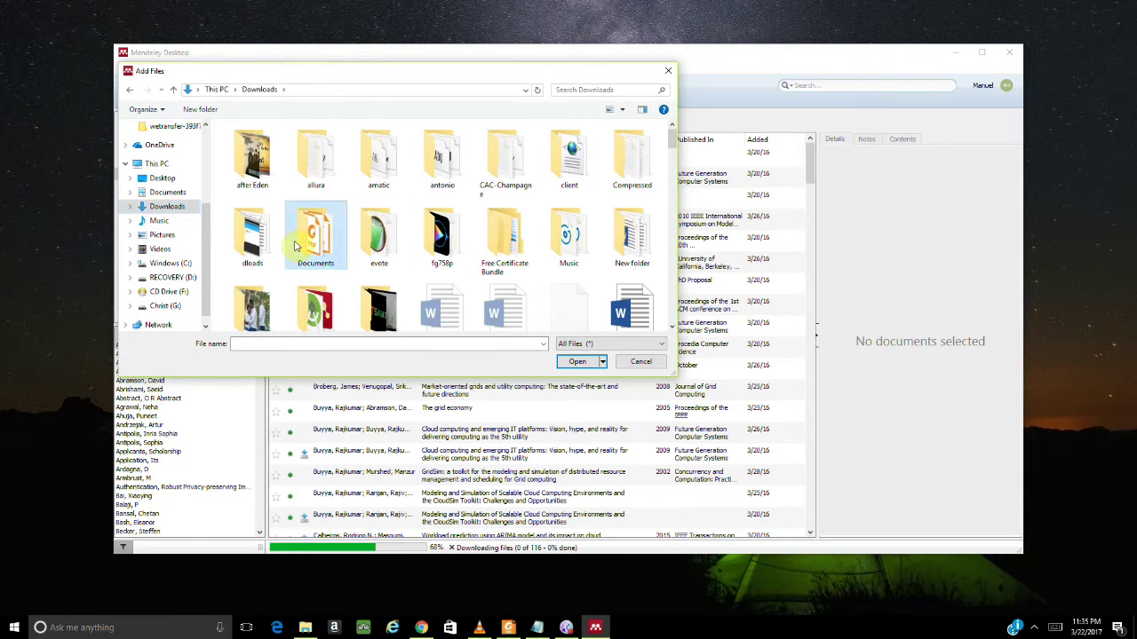
double_click(249, 182)
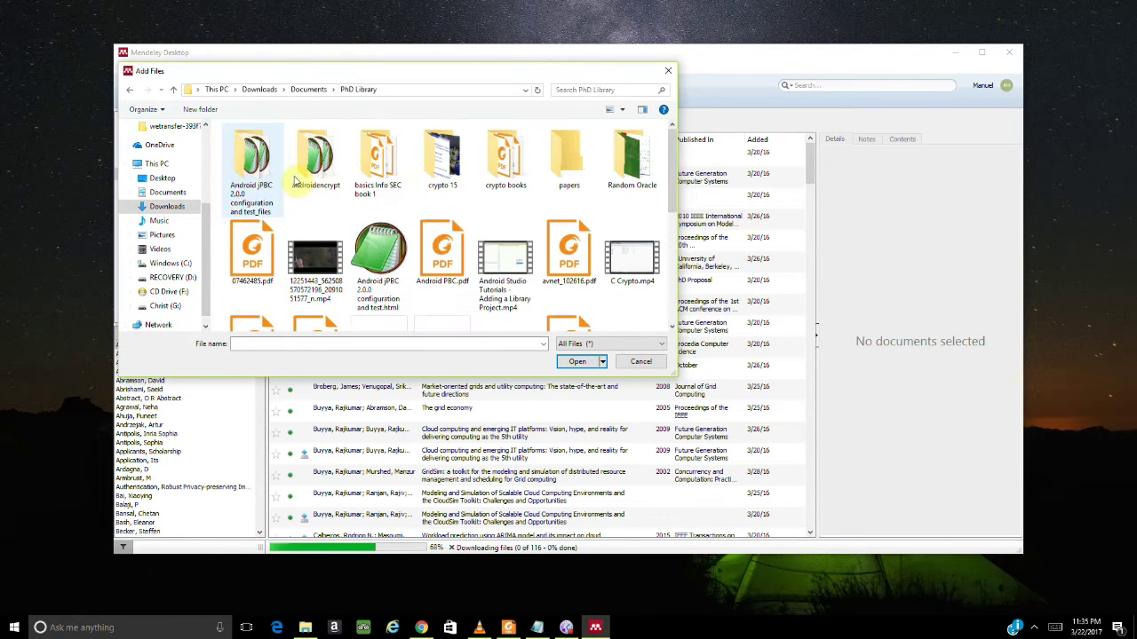
scroll(621, 164, down, 3)
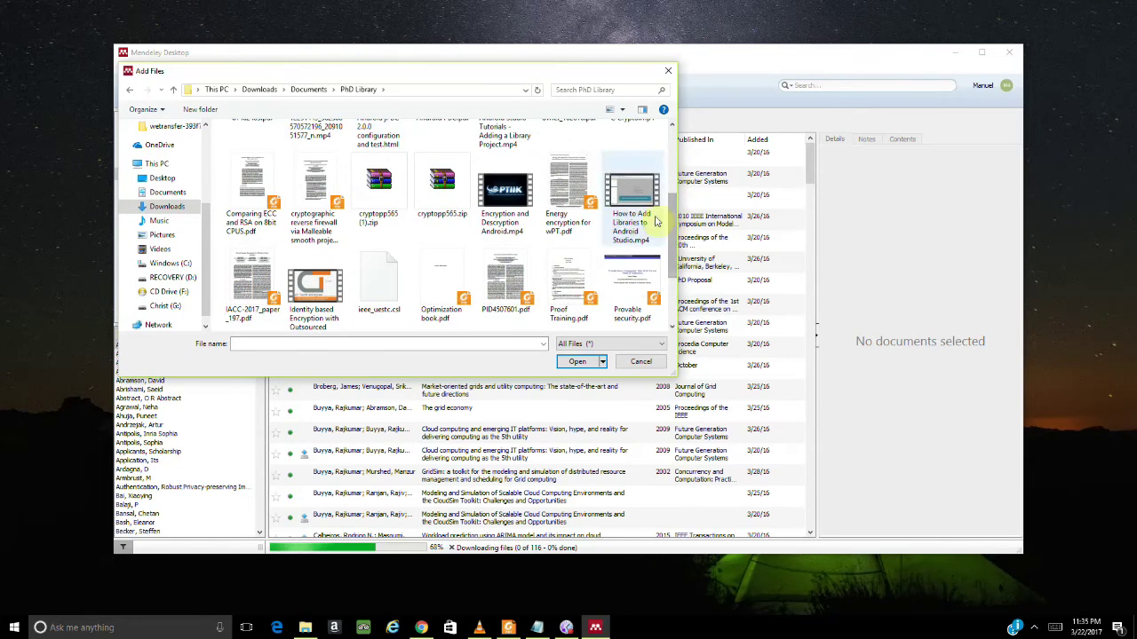
drag(670, 227, 670, 278)
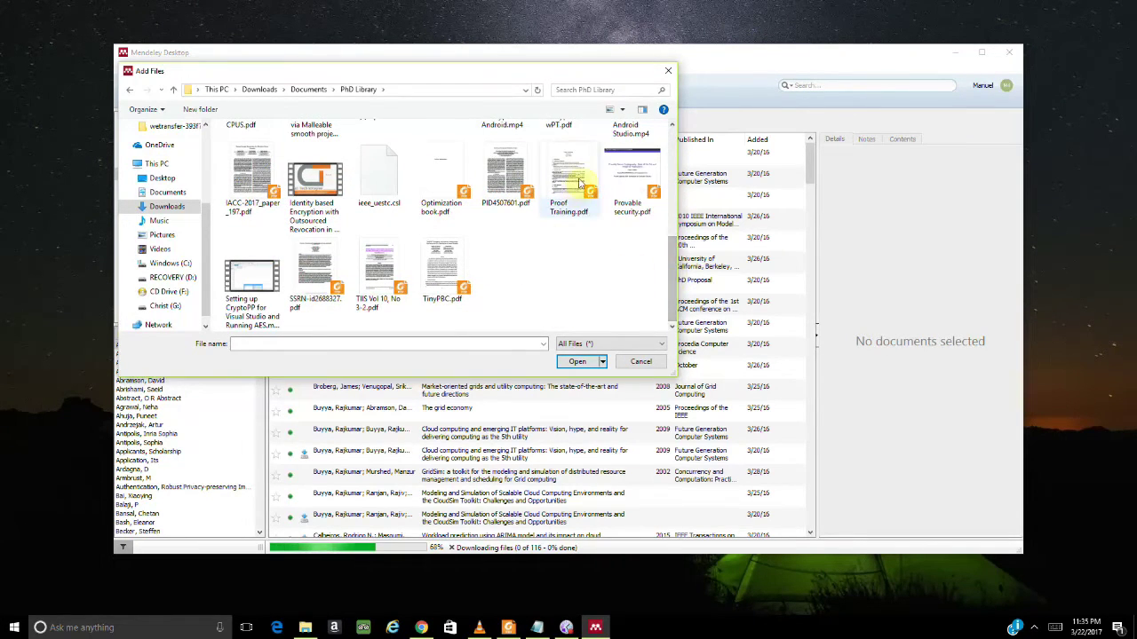
click(515, 178)
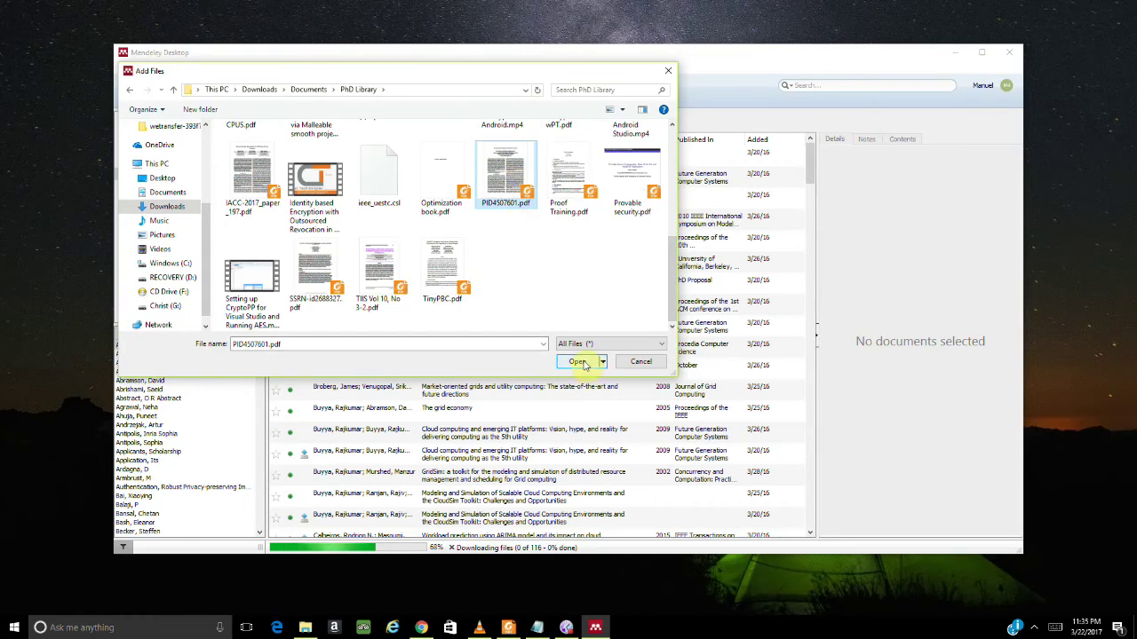
click(579, 363)
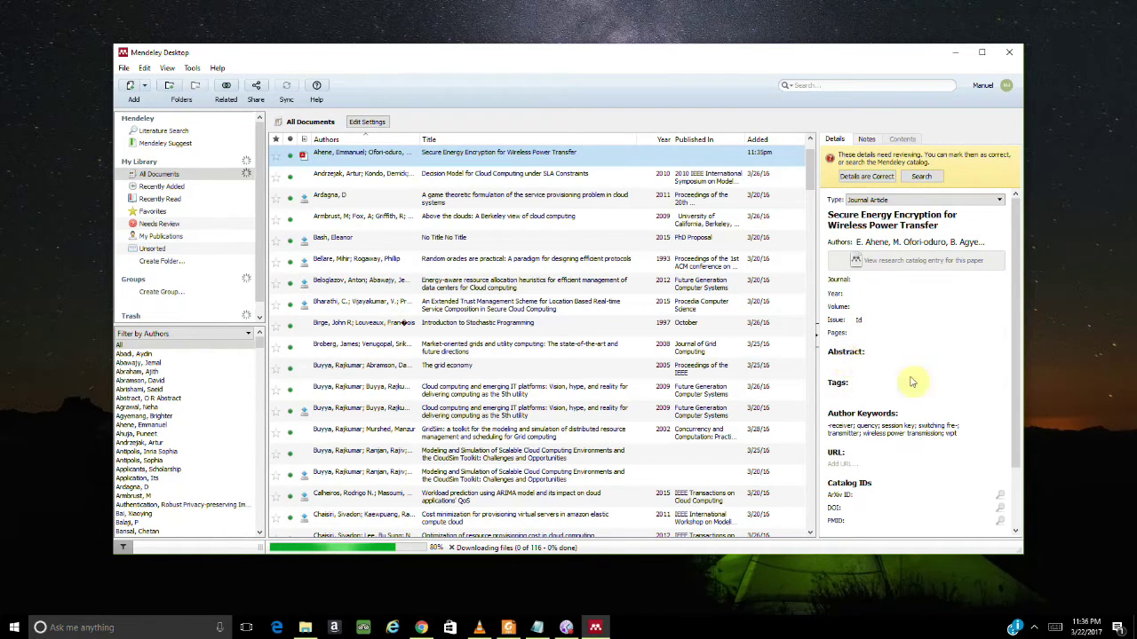
drag(1015, 346, 1037, 461)
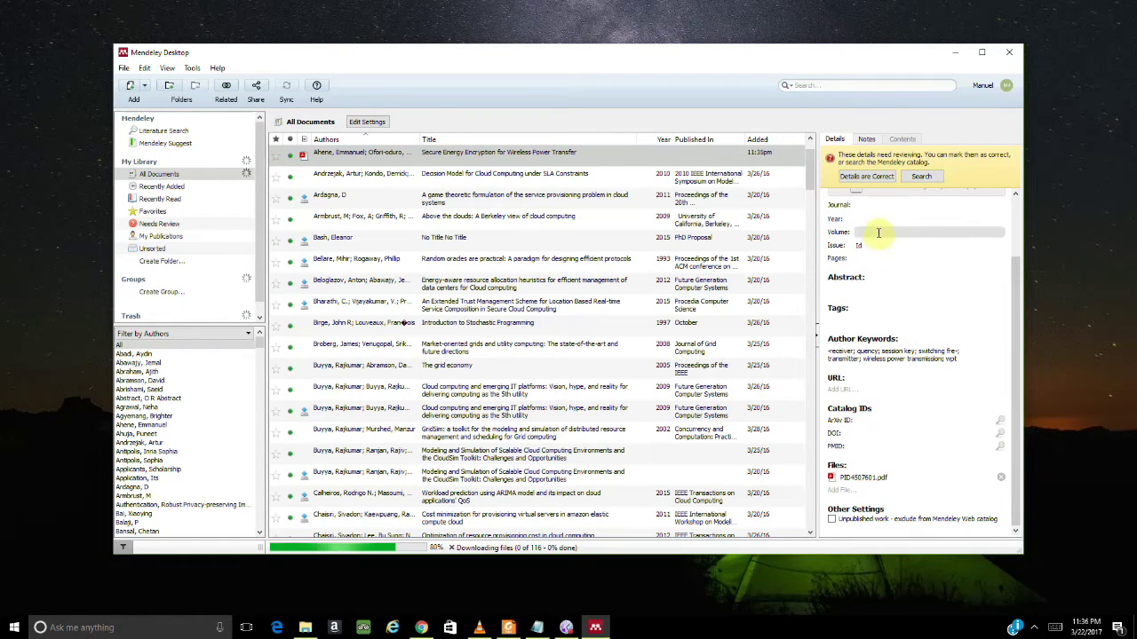
drag(1019, 306, 1020, 203)
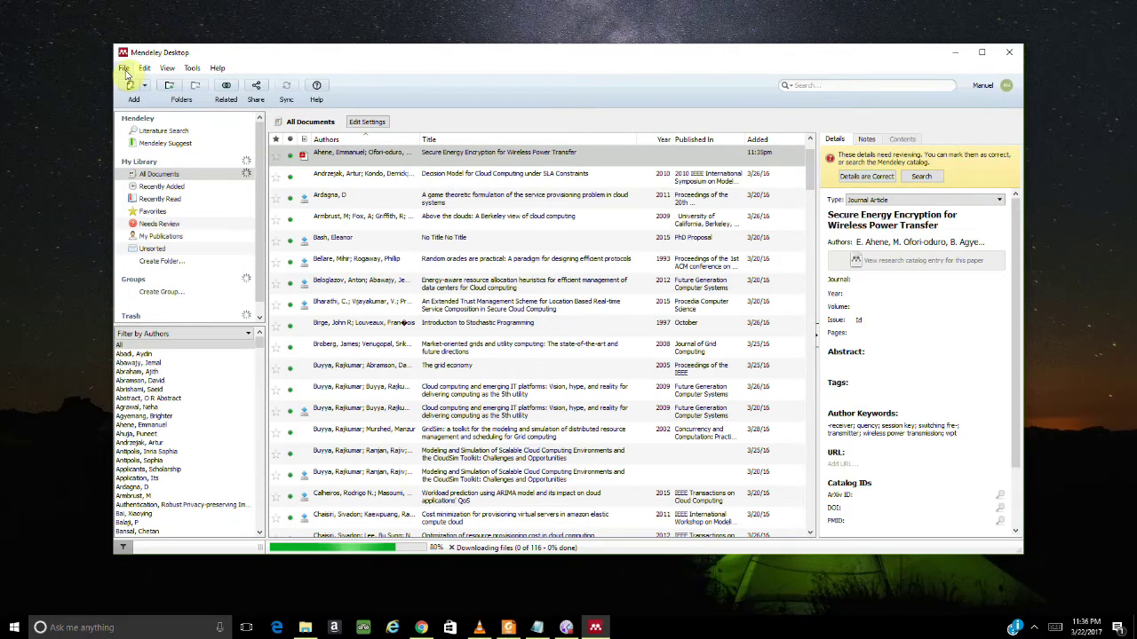
Step: Examine the available commands for adding and importing documents, editing, library display, citation style and Word plugin management
click(124, 70)
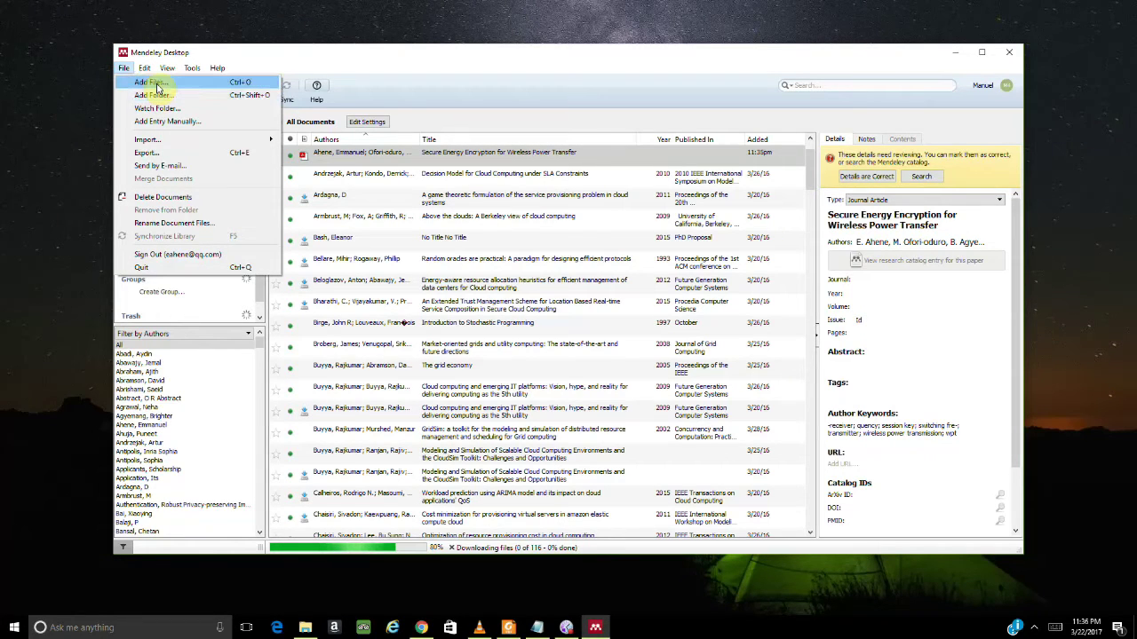
click(299, 67)
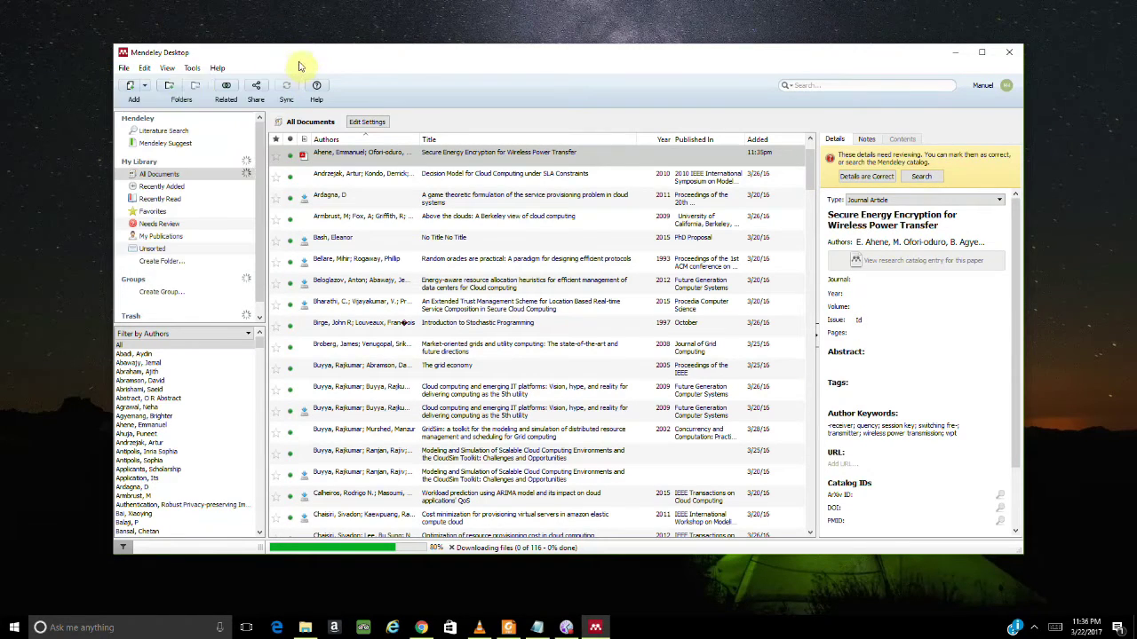
click(123, 68)
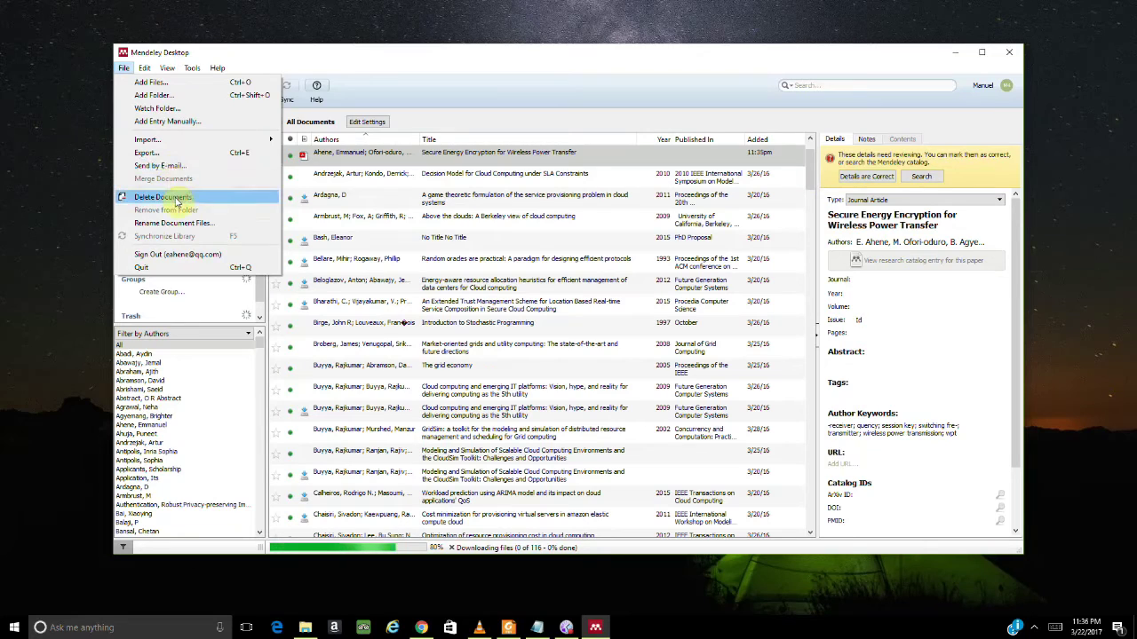
mouse_move(159, 145)
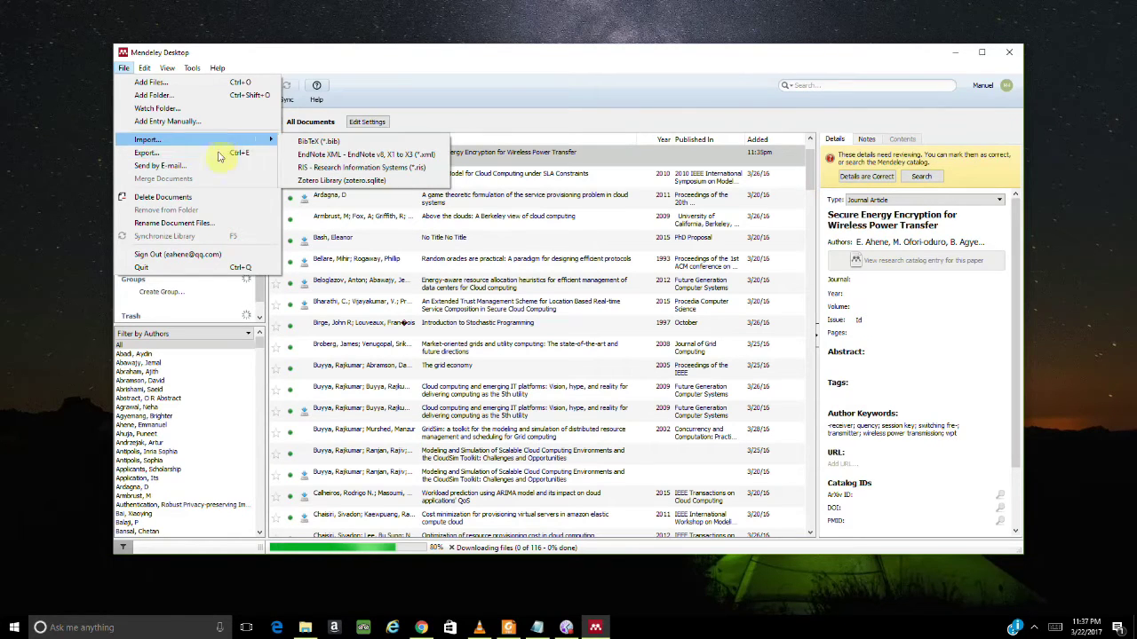
click(190, 71)
click(147, 70)
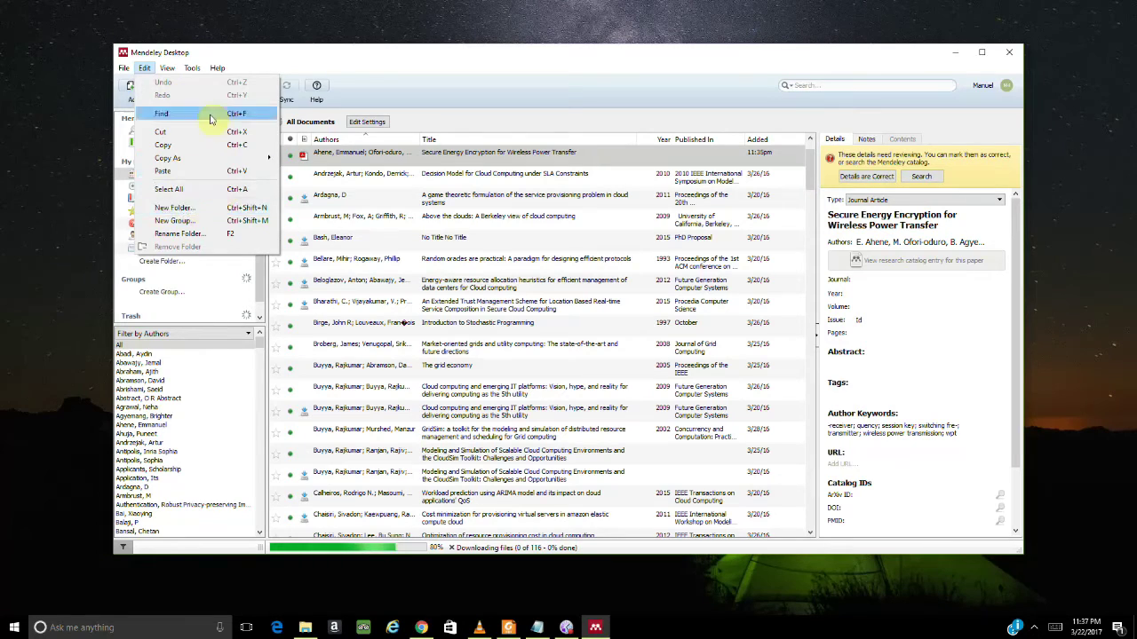
mouse_move(167, 69)
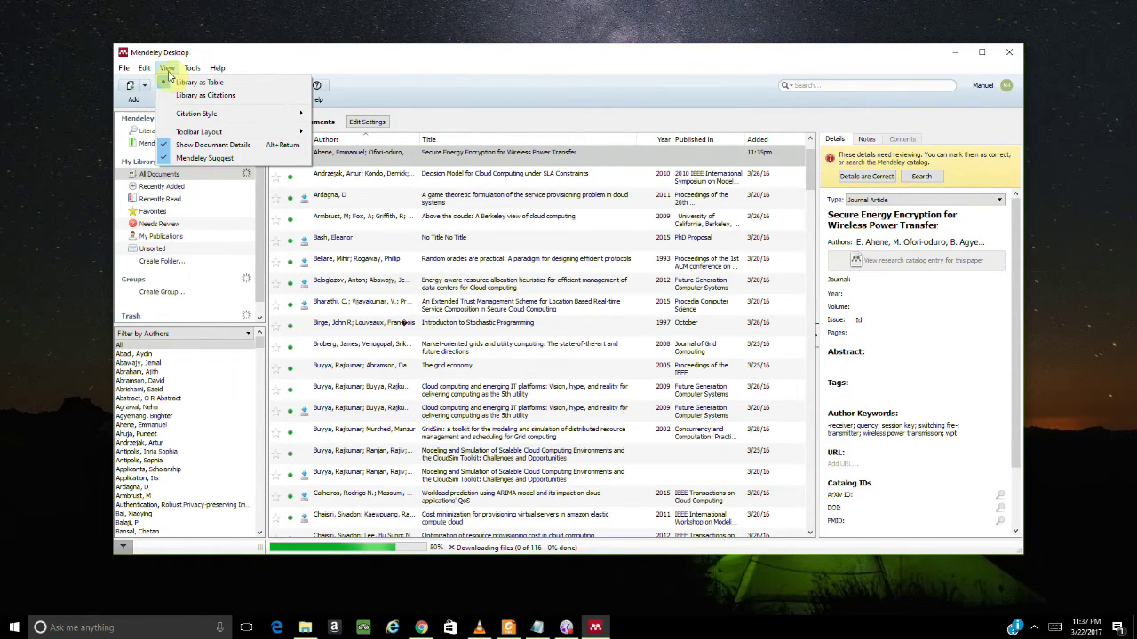
mouse_move(213, 116)
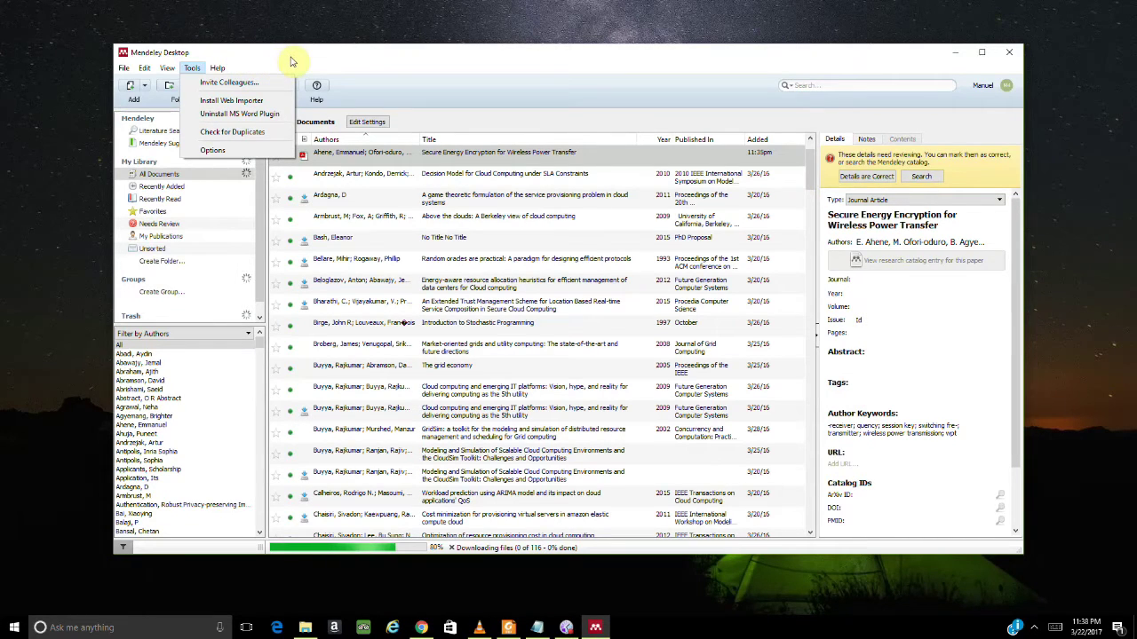
click(123, 67)
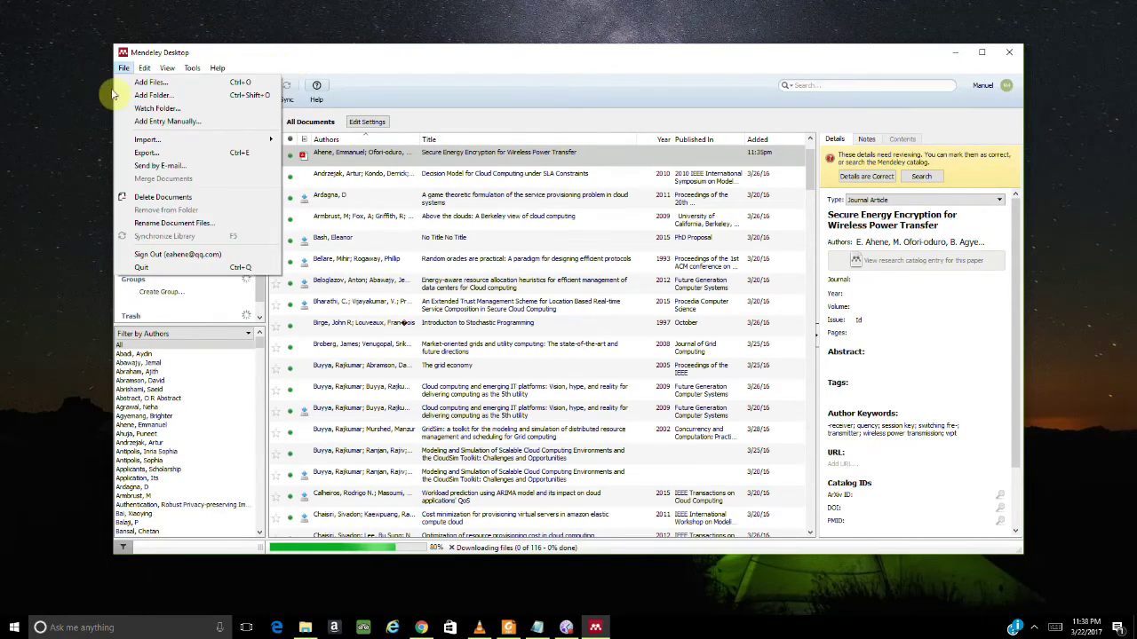
mouse_move(192, 67)
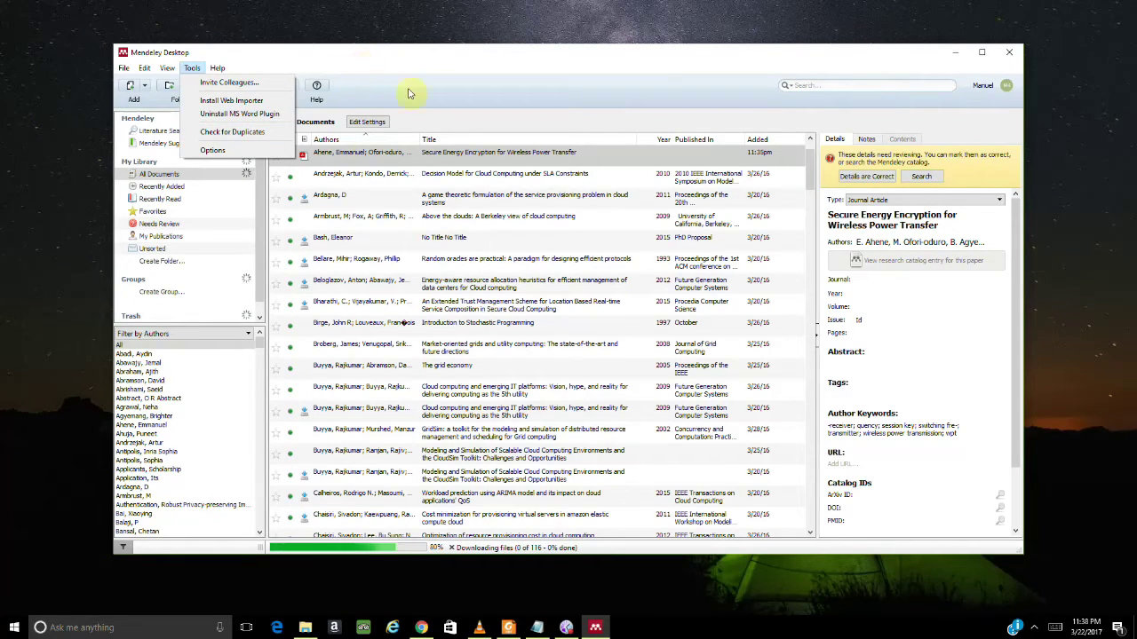
Step: Launch Word 2016, create a blank document and enter the text "He is my friend"
click(114, 628)
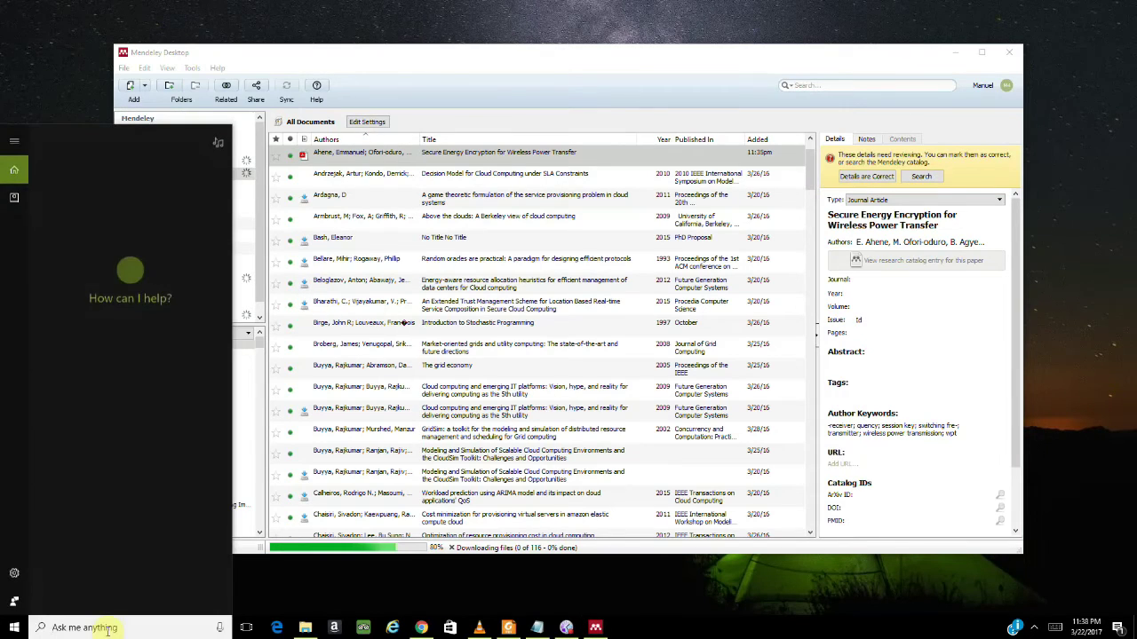
text(winwor)
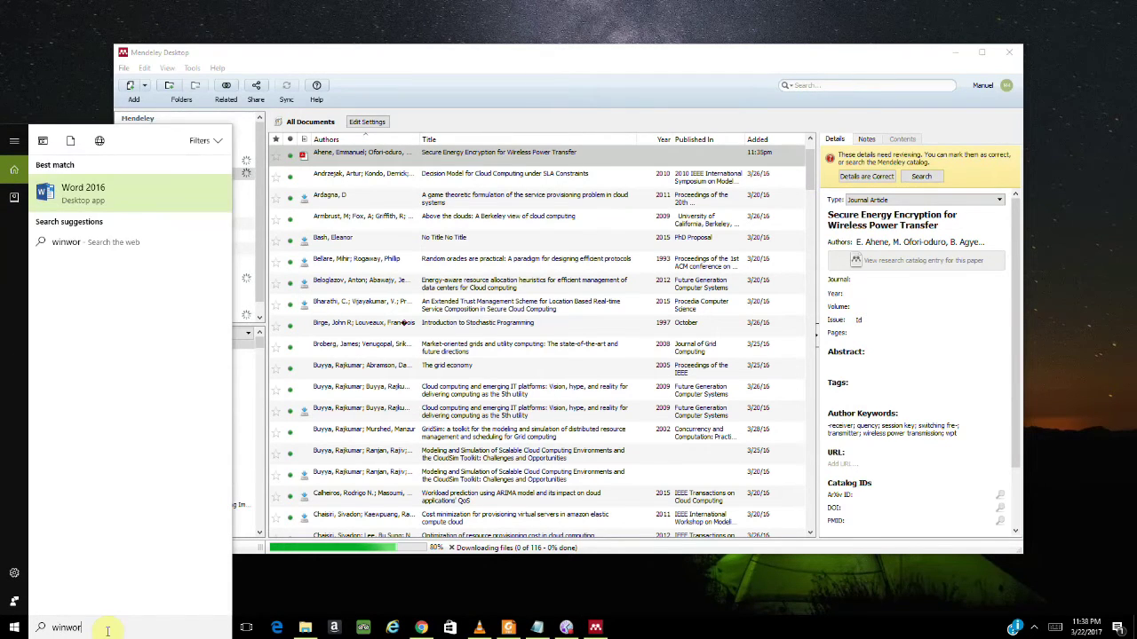
click(64, 186)
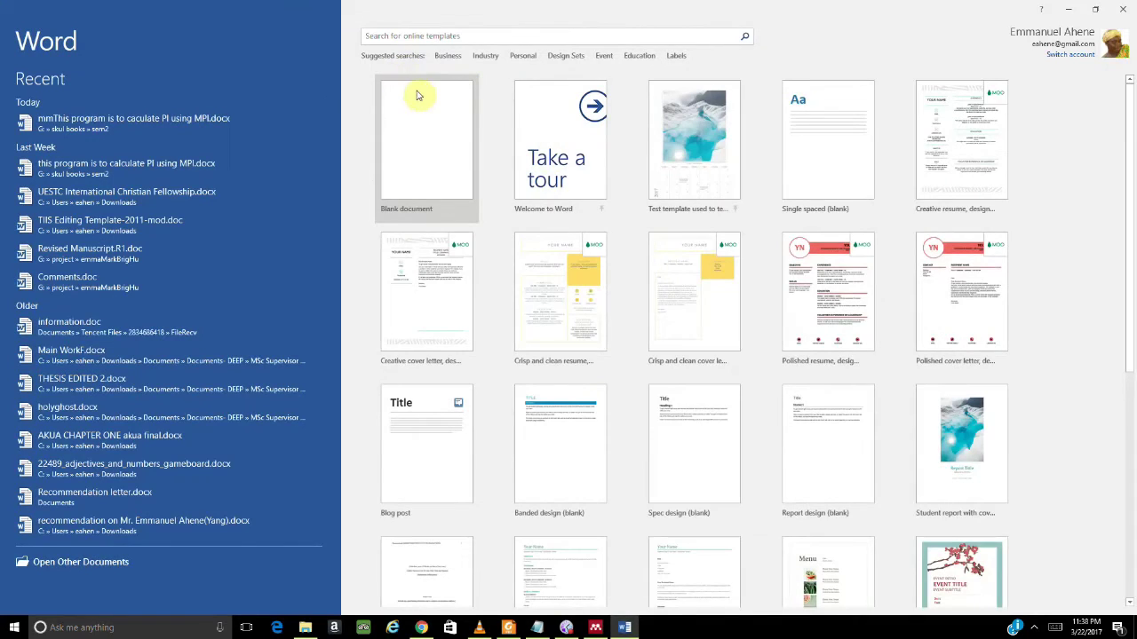
click(431, 127)
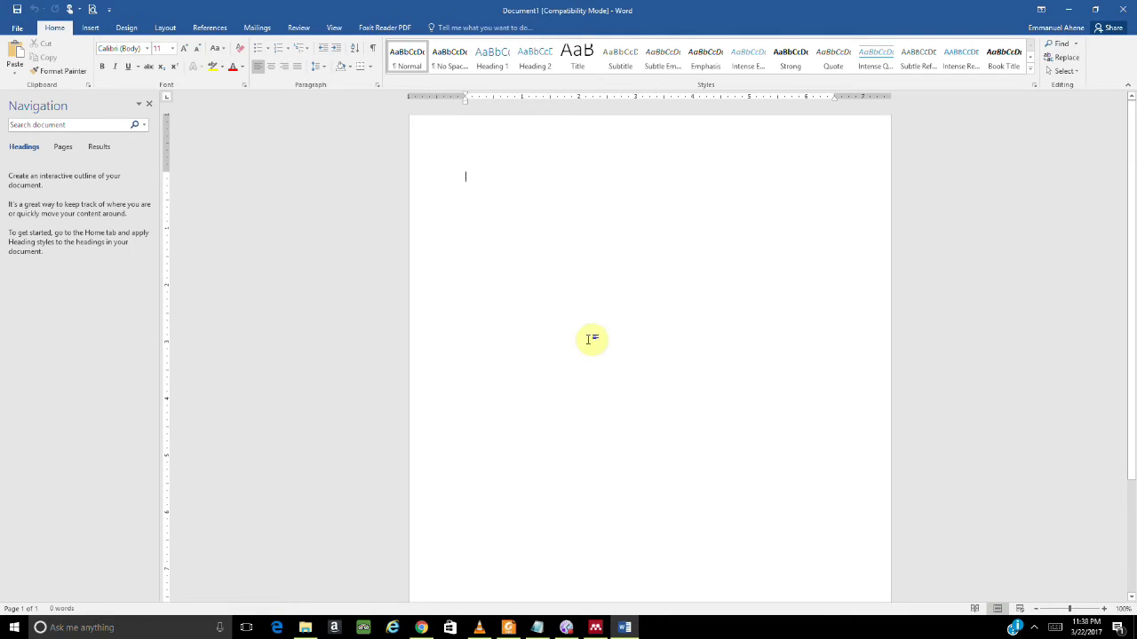
text(he)
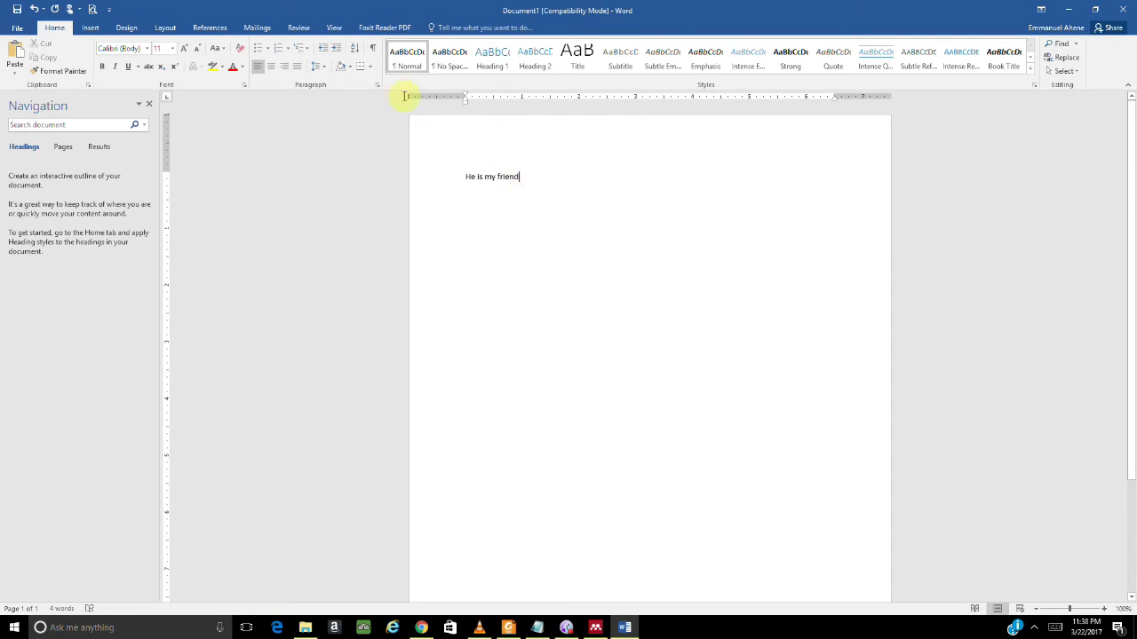
Step: Try to refresh the Mendeley citations and insert a citation after "He is my friend"
click(219, 30)
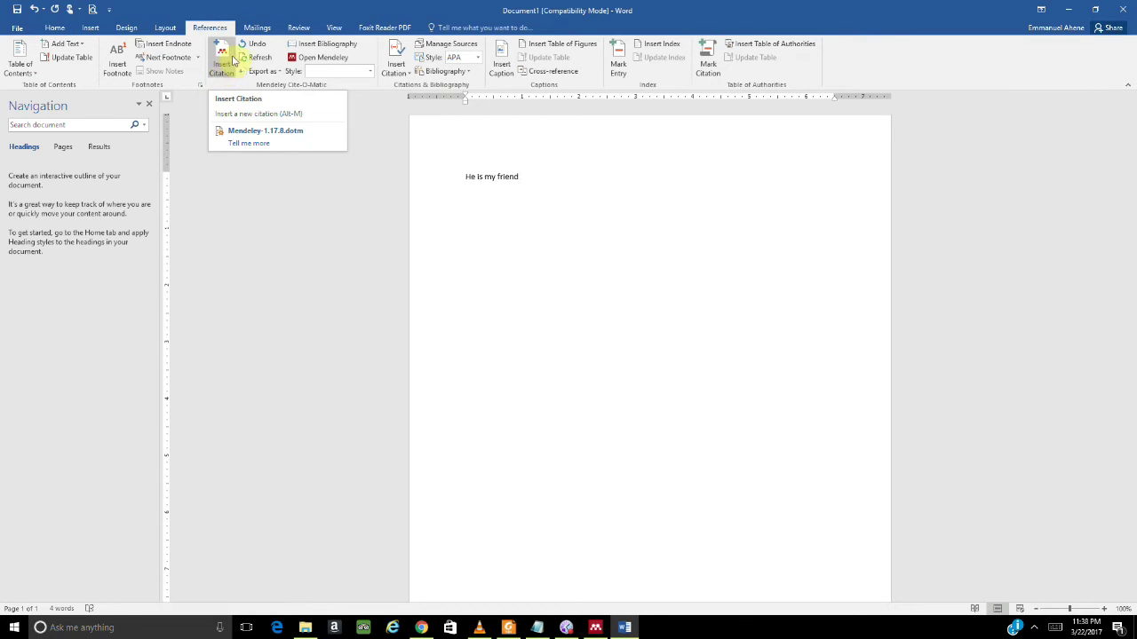
click(252, 57)
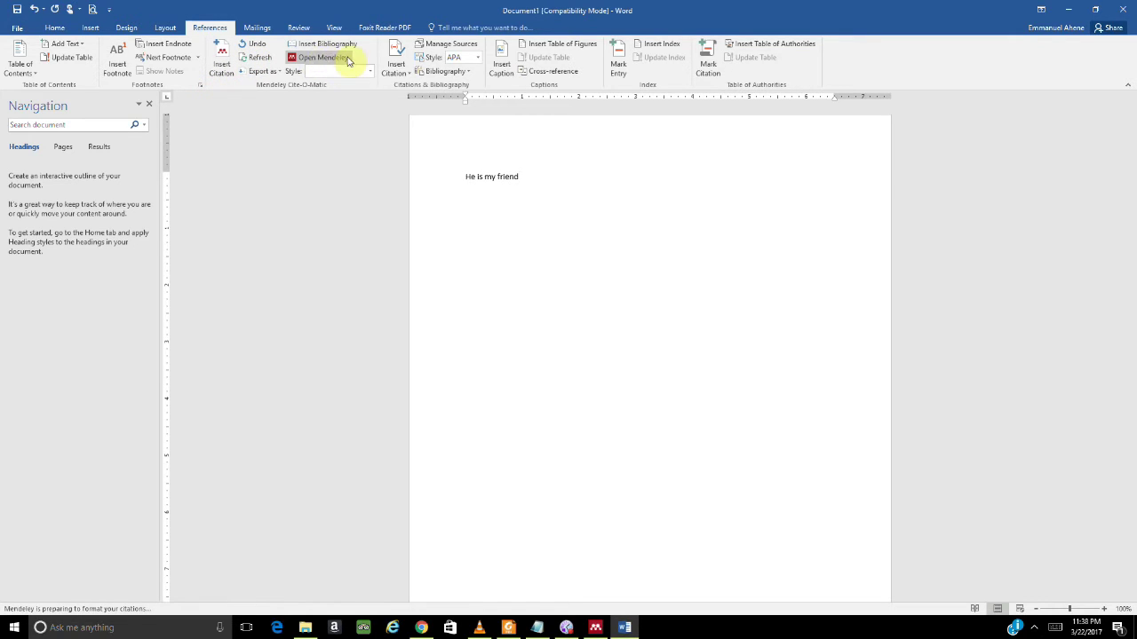
click(227, 60)
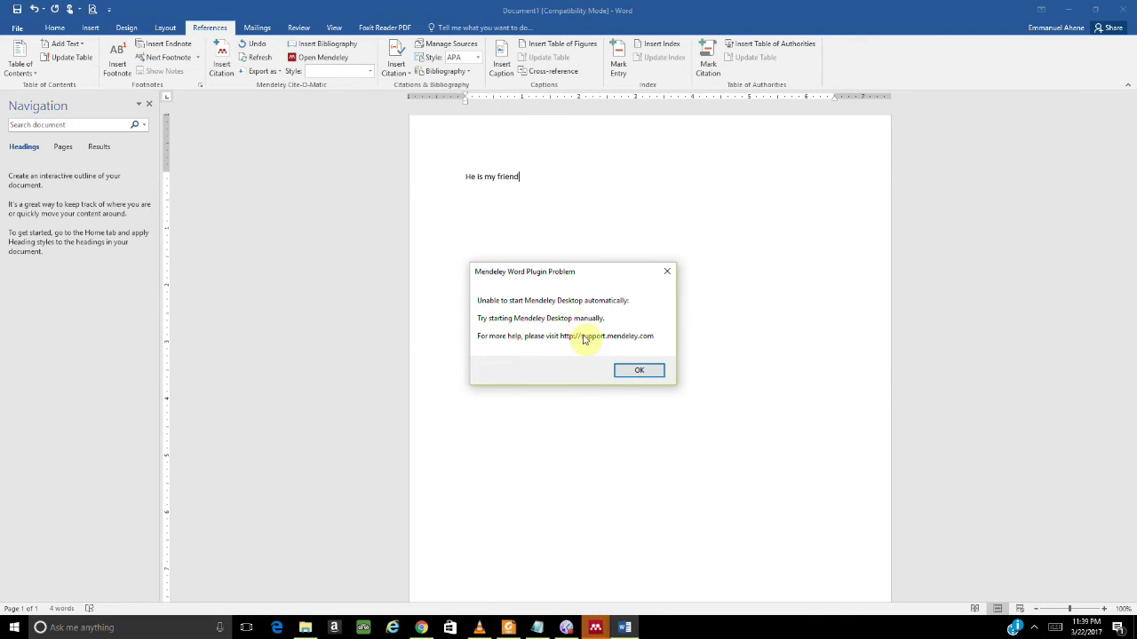
click(640, 371)
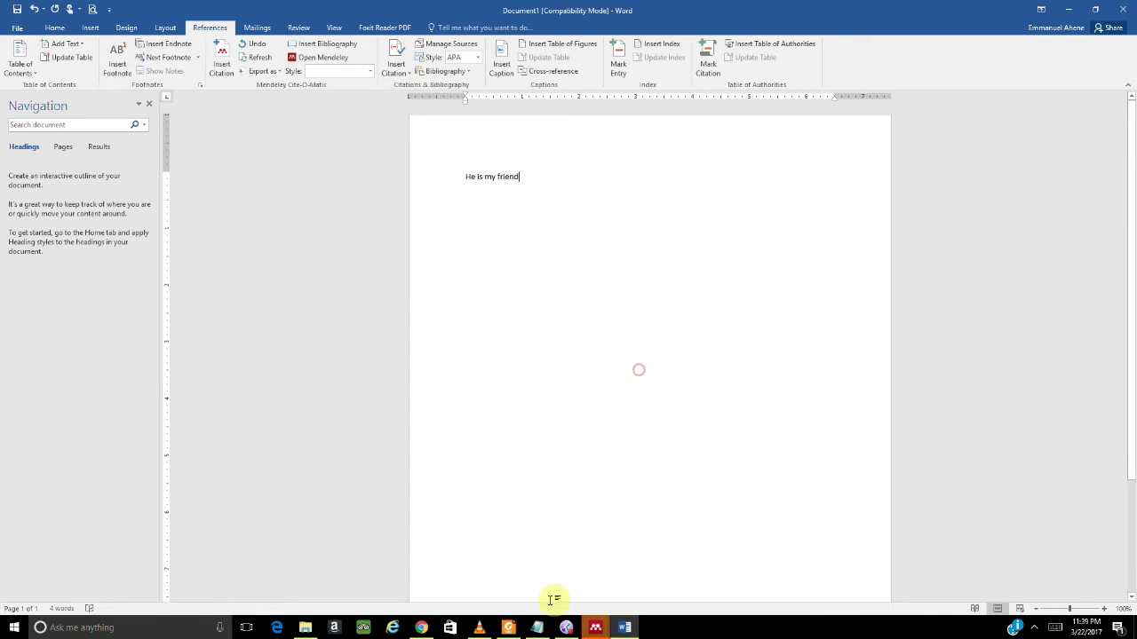
Step: Switch to Mendeley Desktop, close it and relaunch it
mouse_move(595, 627)
click(628, 587)
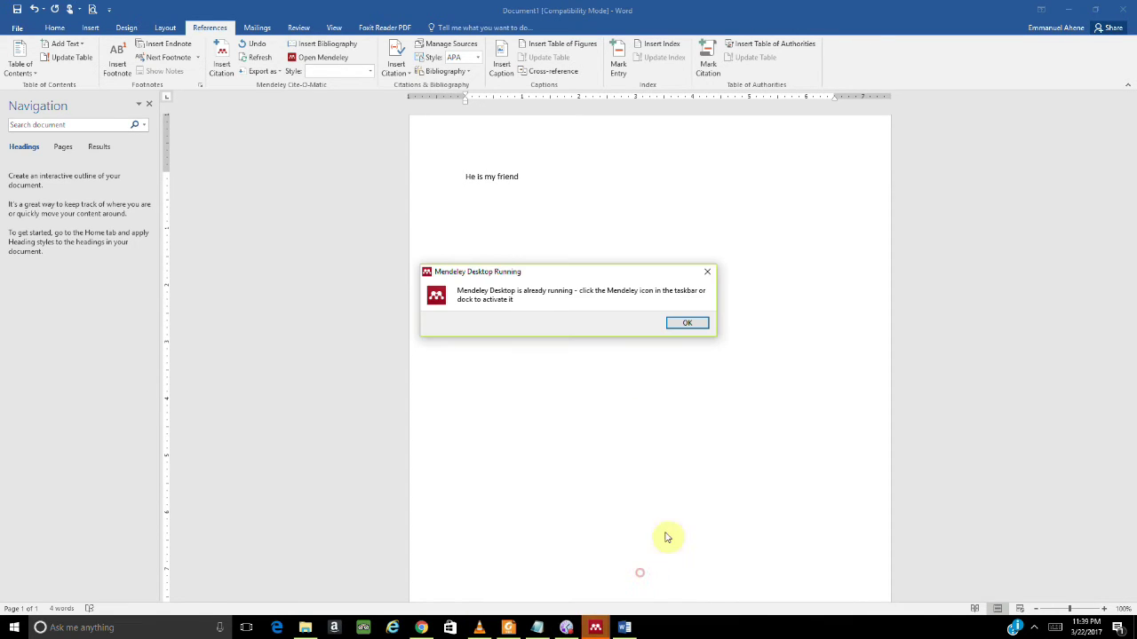
click(684, 323)
click(588, 629)
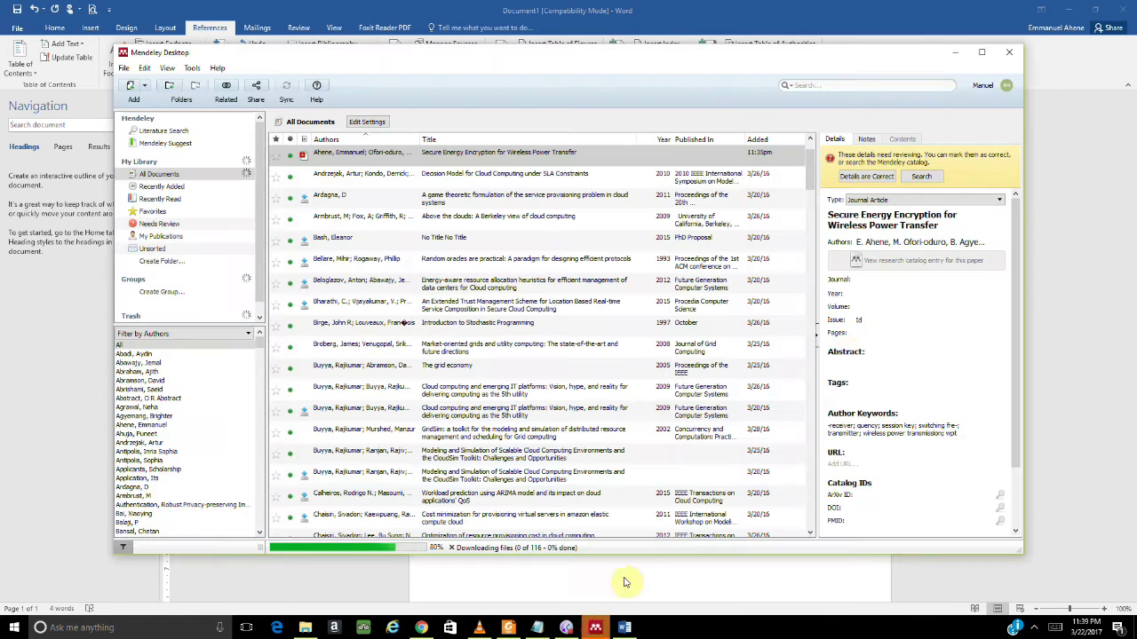
click(1021, 55)
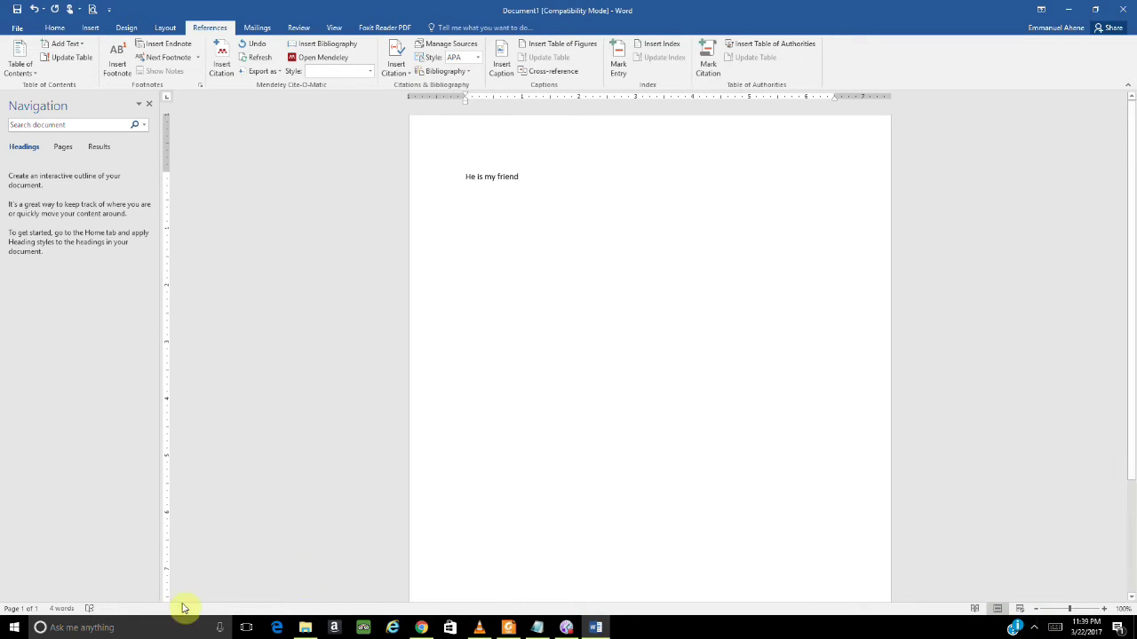
click(84, 627)
text(mend)
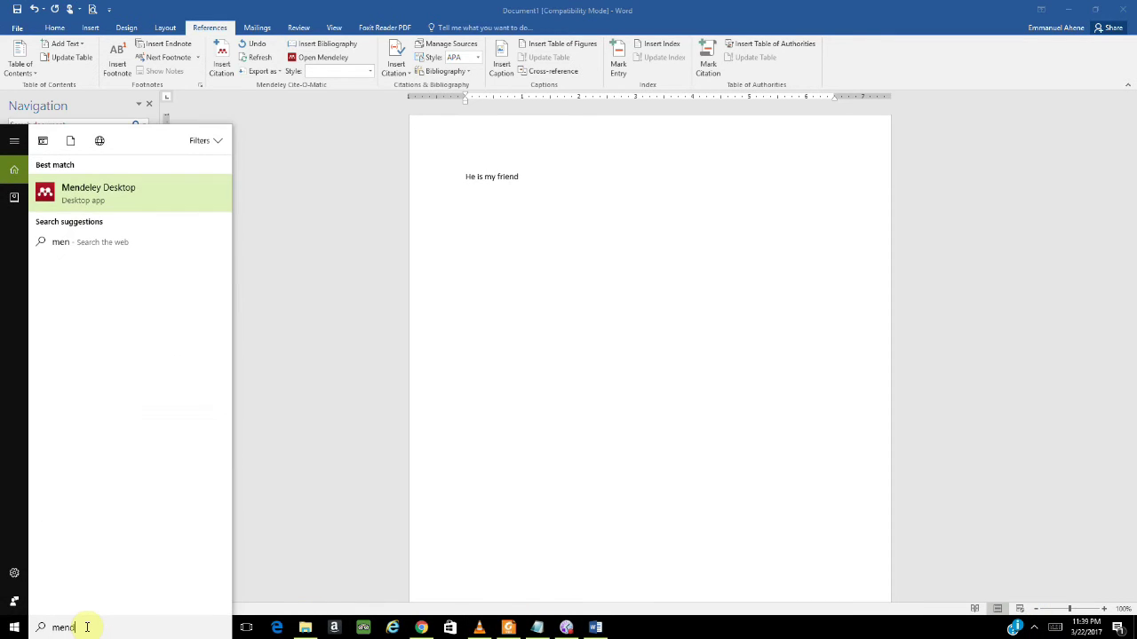
click(126, 186)
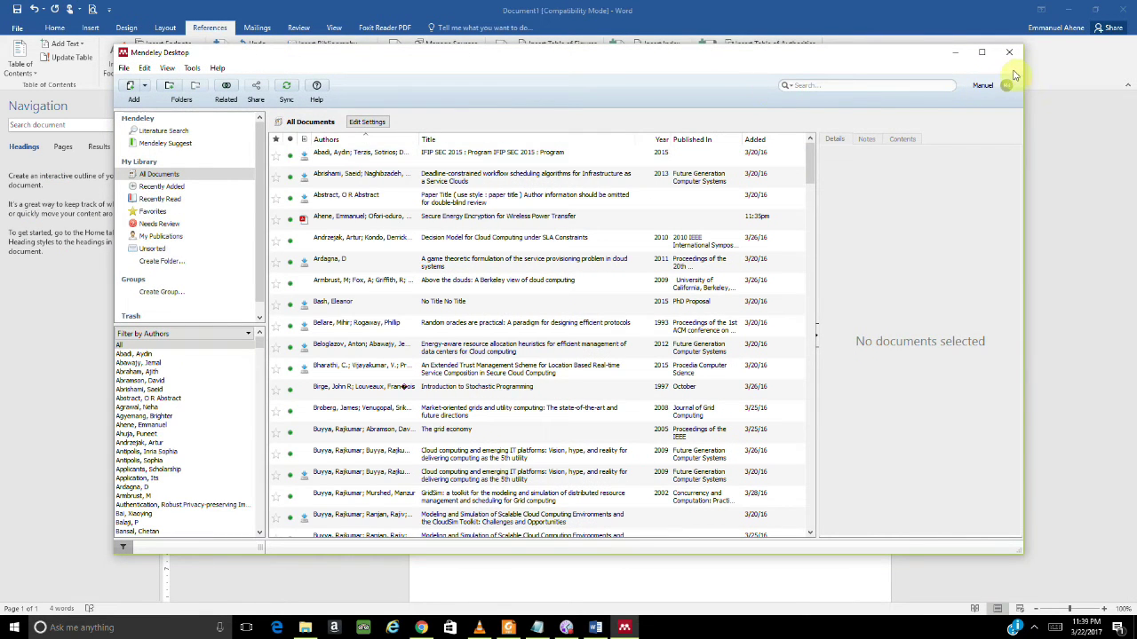
Step: Try to refresh the Mendeley citations in Word and set Mendeley Desktop's citation style to IEEE
click(954, 53)
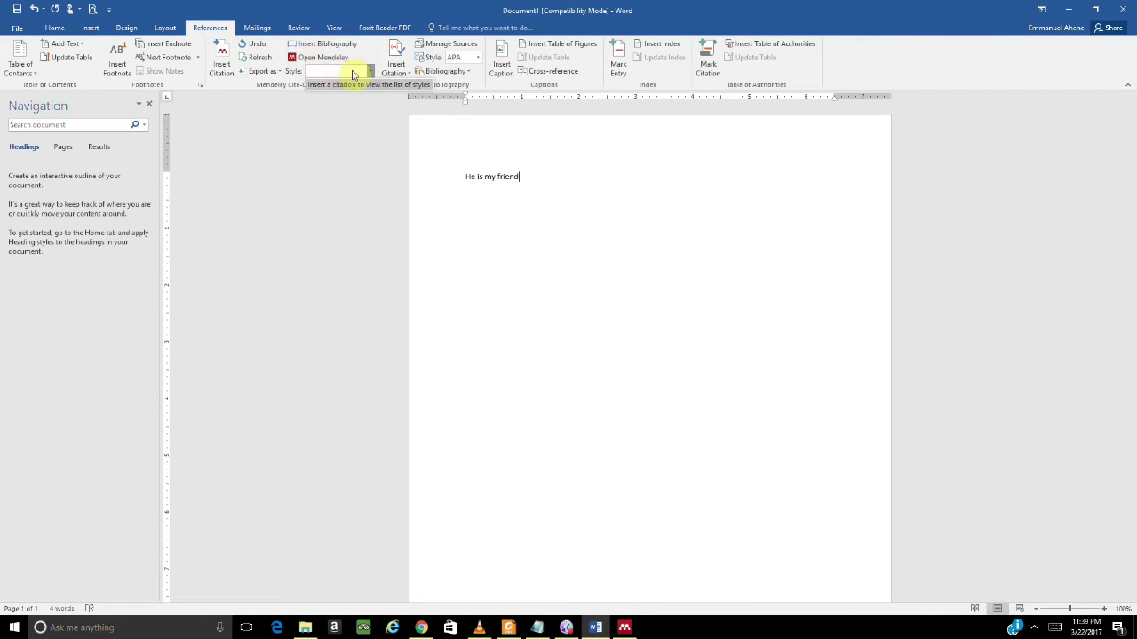
click(253, 59)
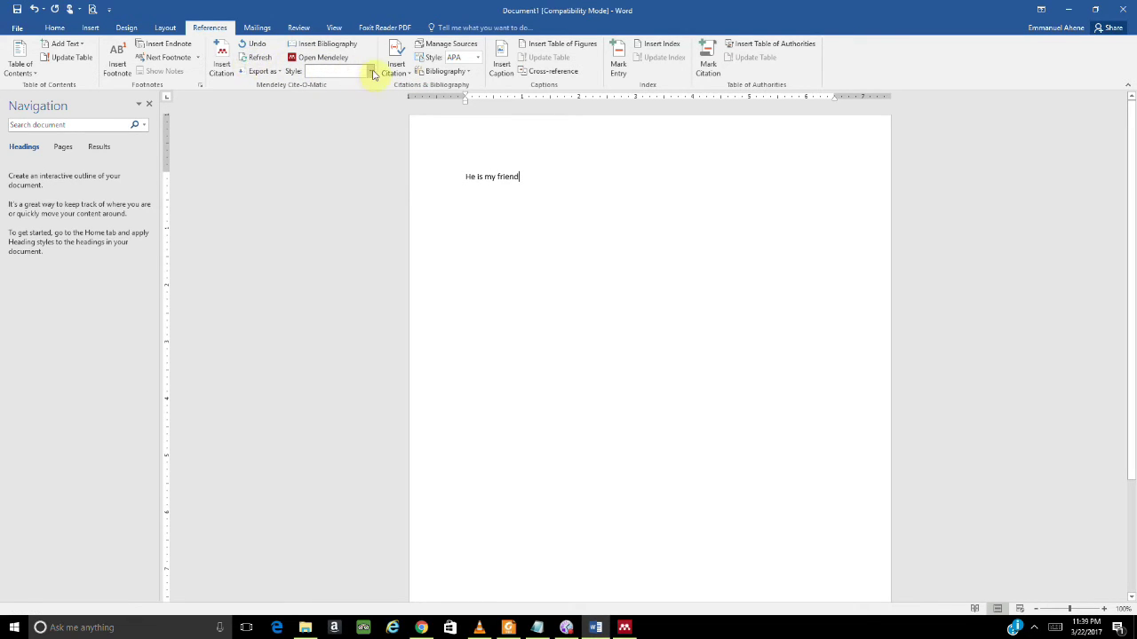
click(624, 628)
click(192, 68)
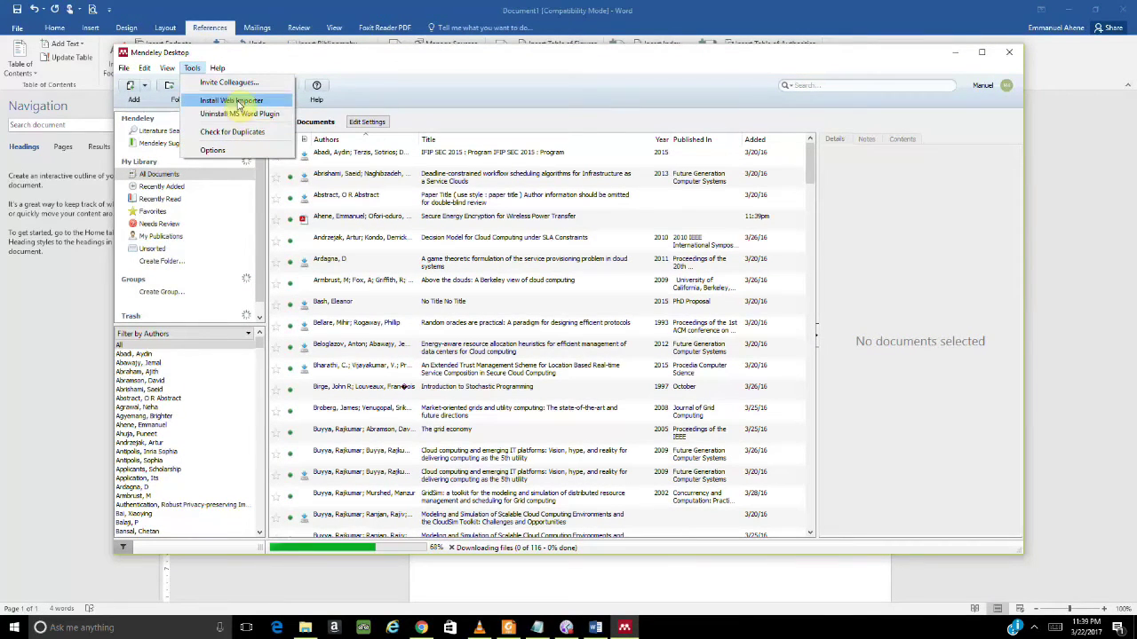
mouse_move(164, 71)
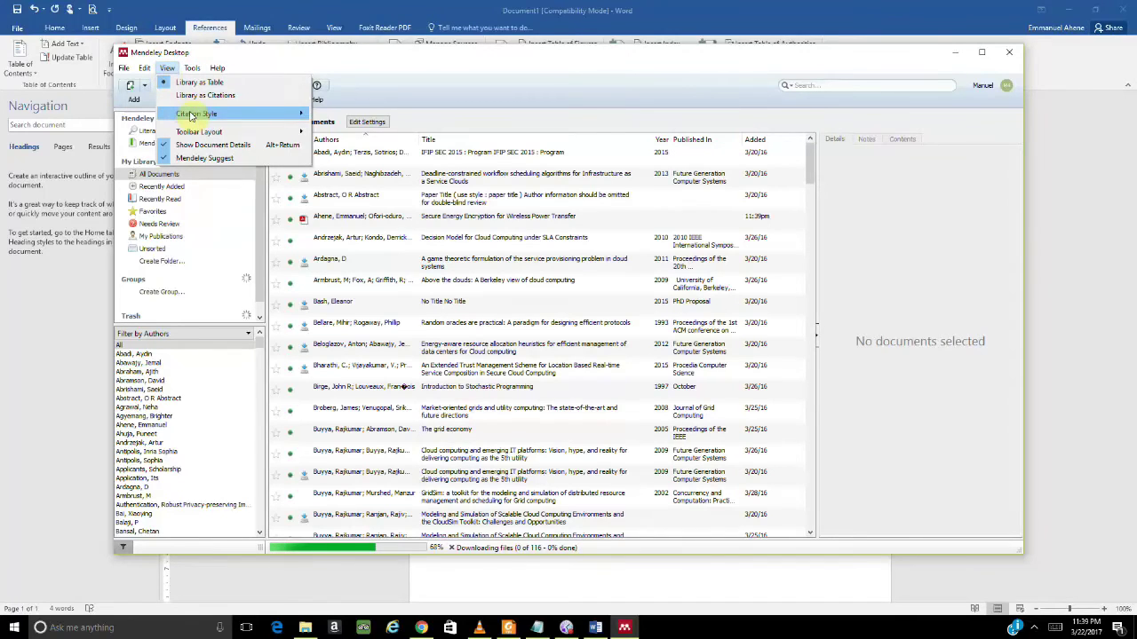
mouse_move(190, 116)
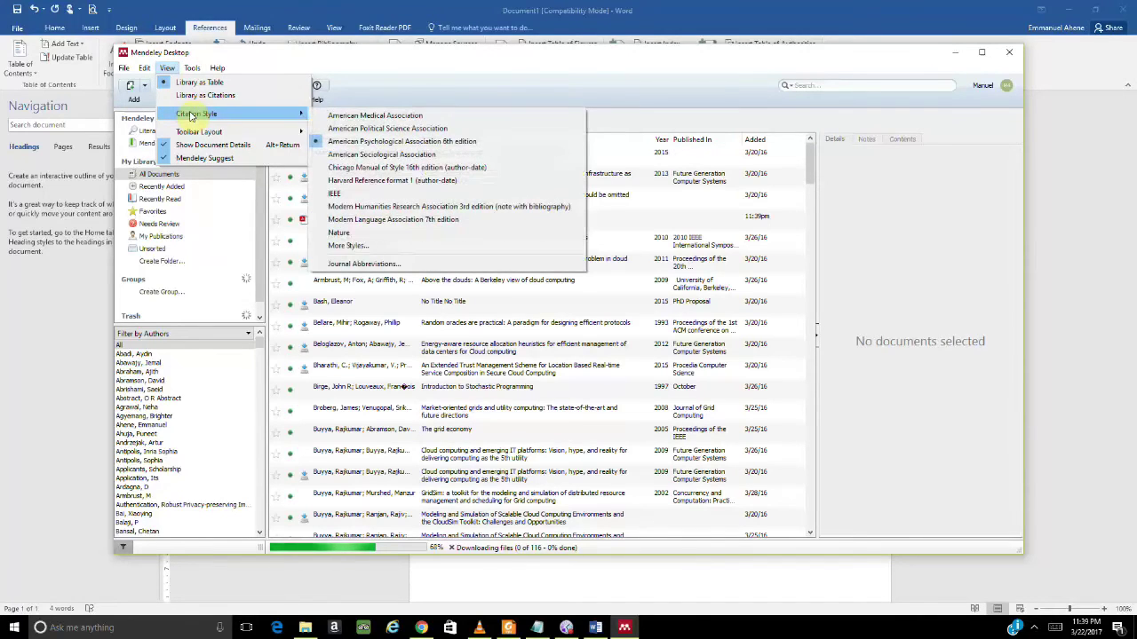
click(414, 194)
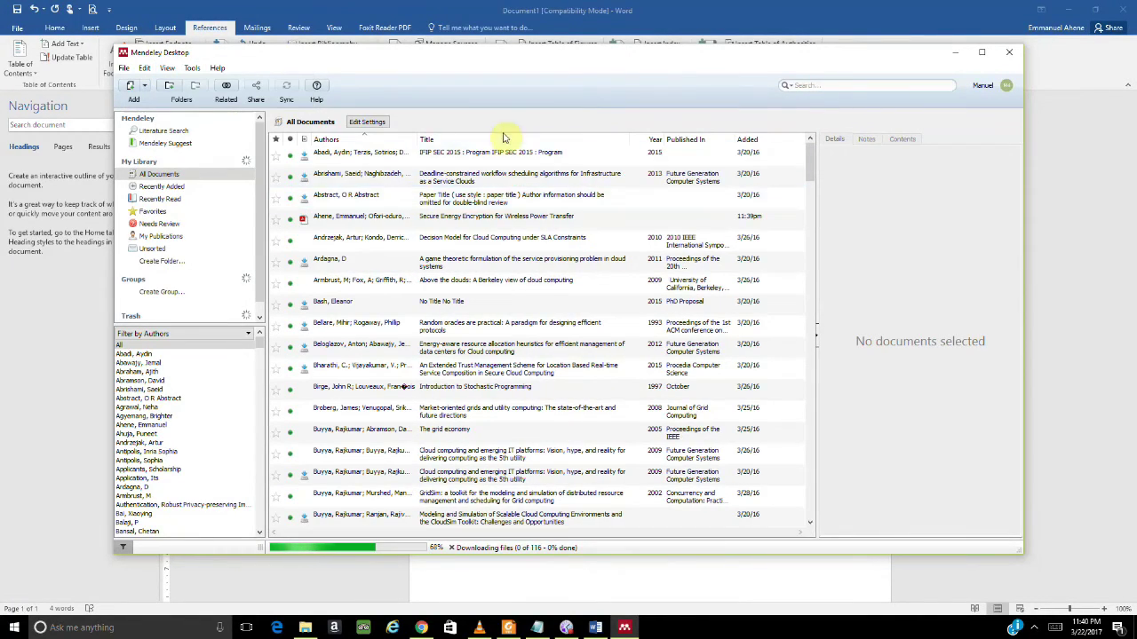
click(951, 56)
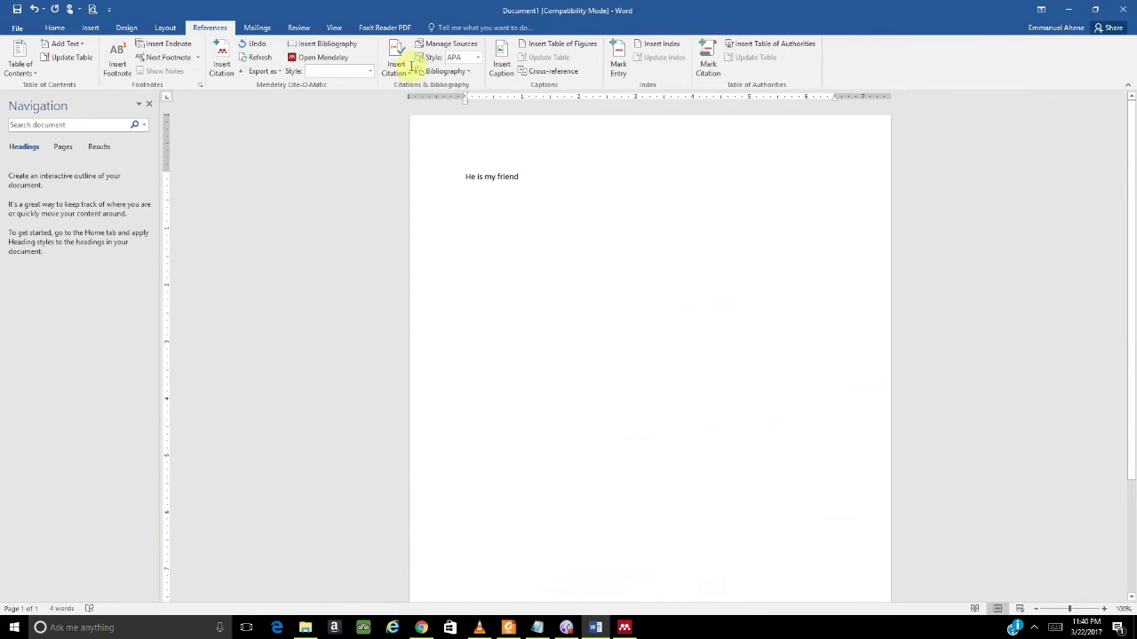
click(235, 63)
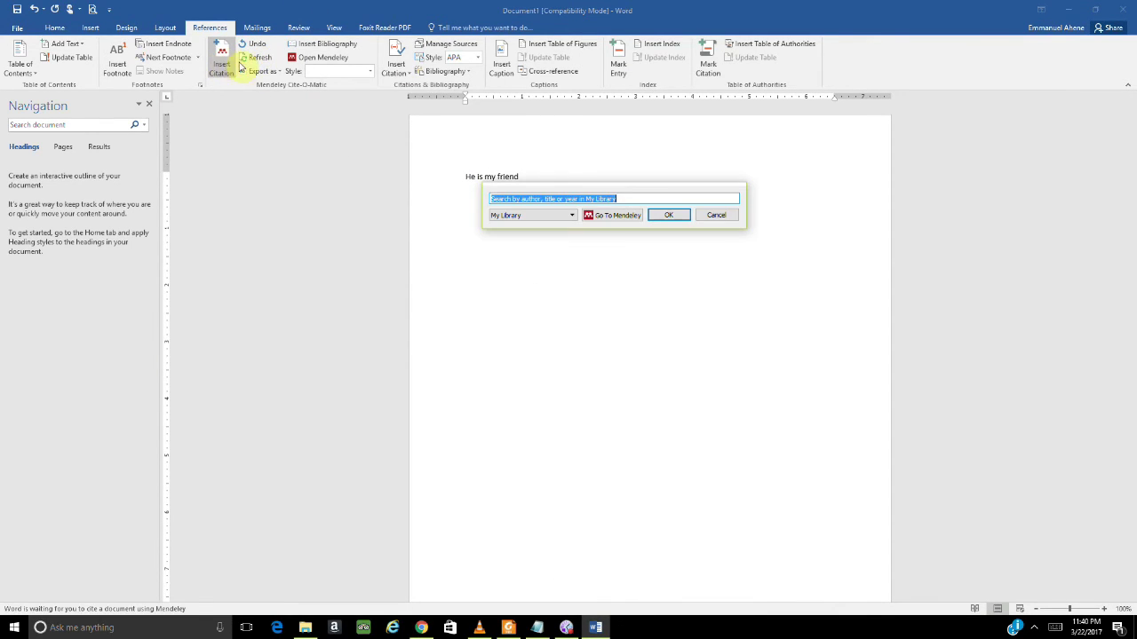
click(717, 215)
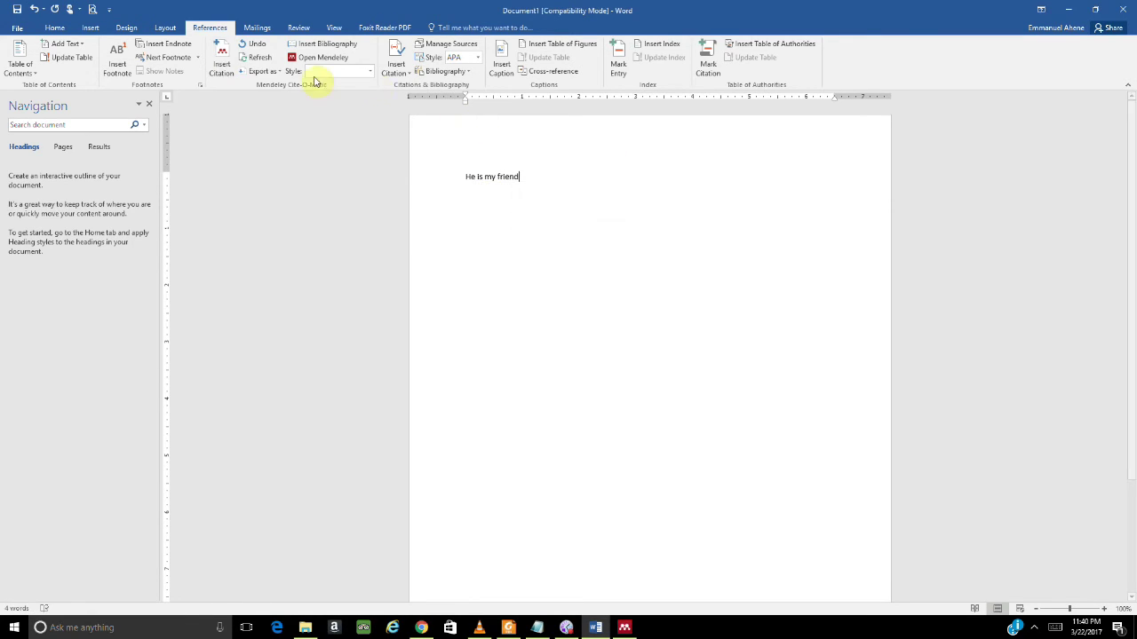
Step: Open Mendeley's installed citation styles and apply the IEEE style to the Word document
click(368, 88)
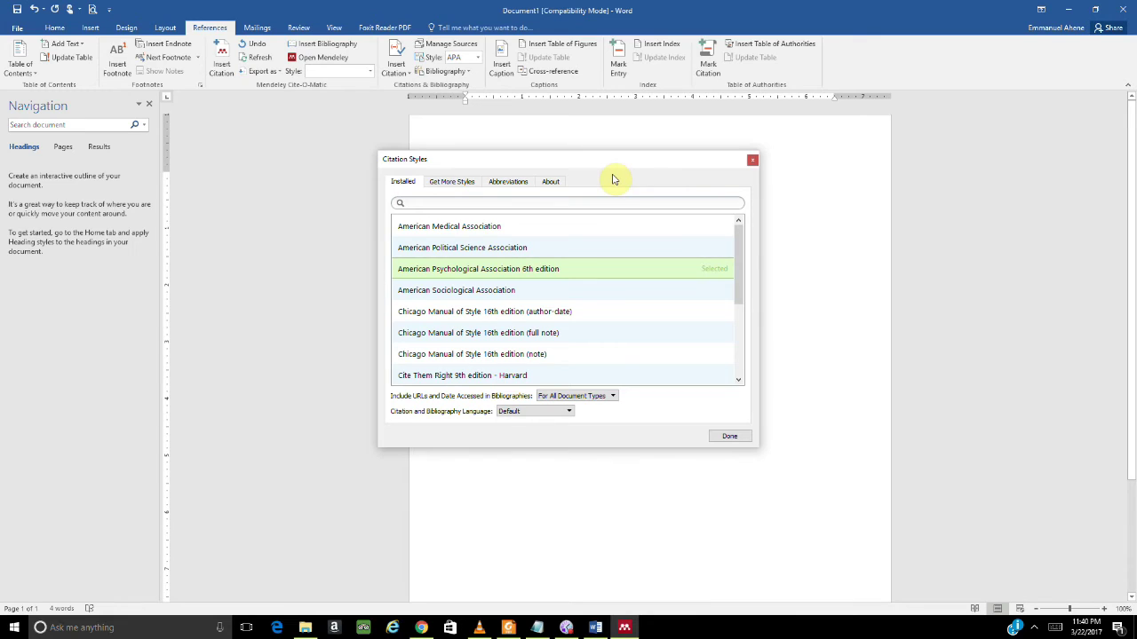
mouse_move(738, 231)
mouse_down()
mouse_move(744, 330)
mouse_move(741, 223)
mouse_up()
click(625, 628)
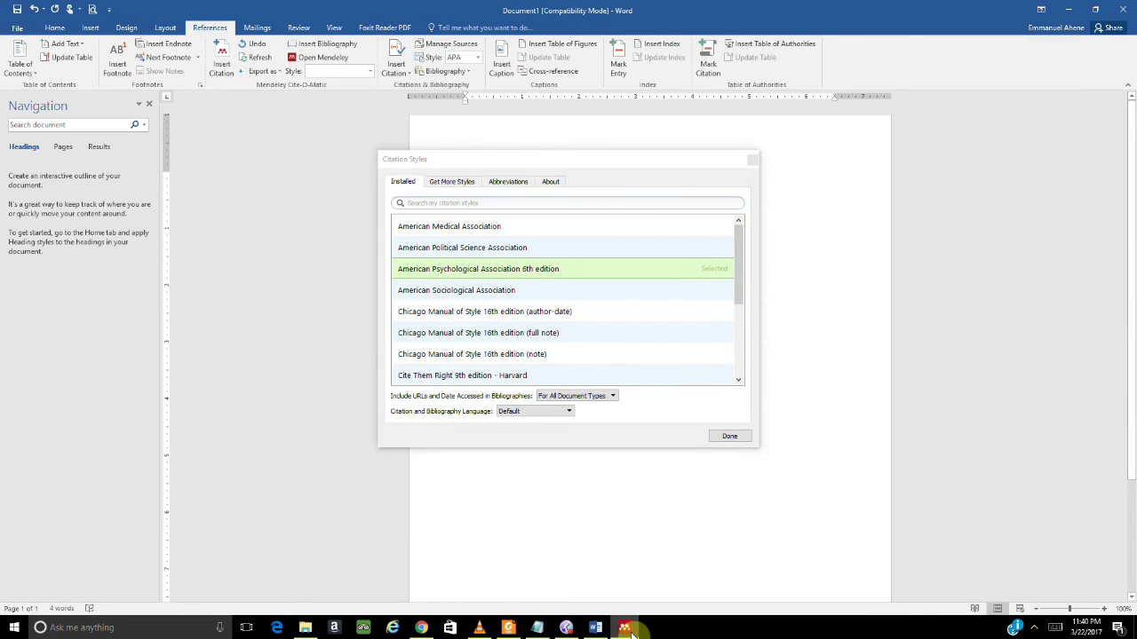
click(166, 69)
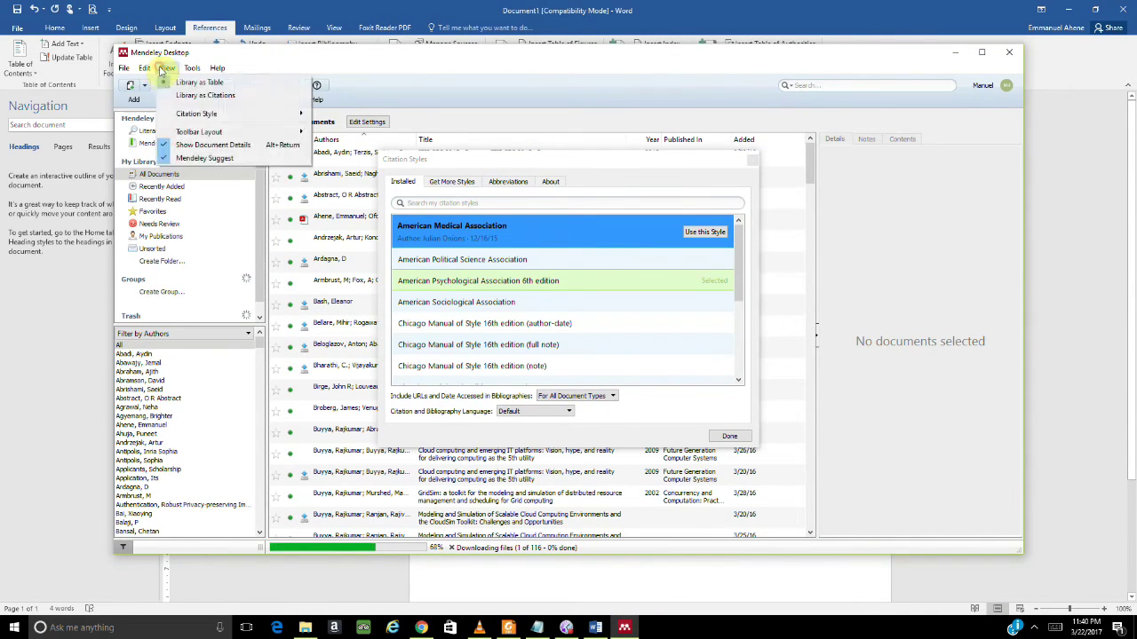
mouse_move(190, 115)
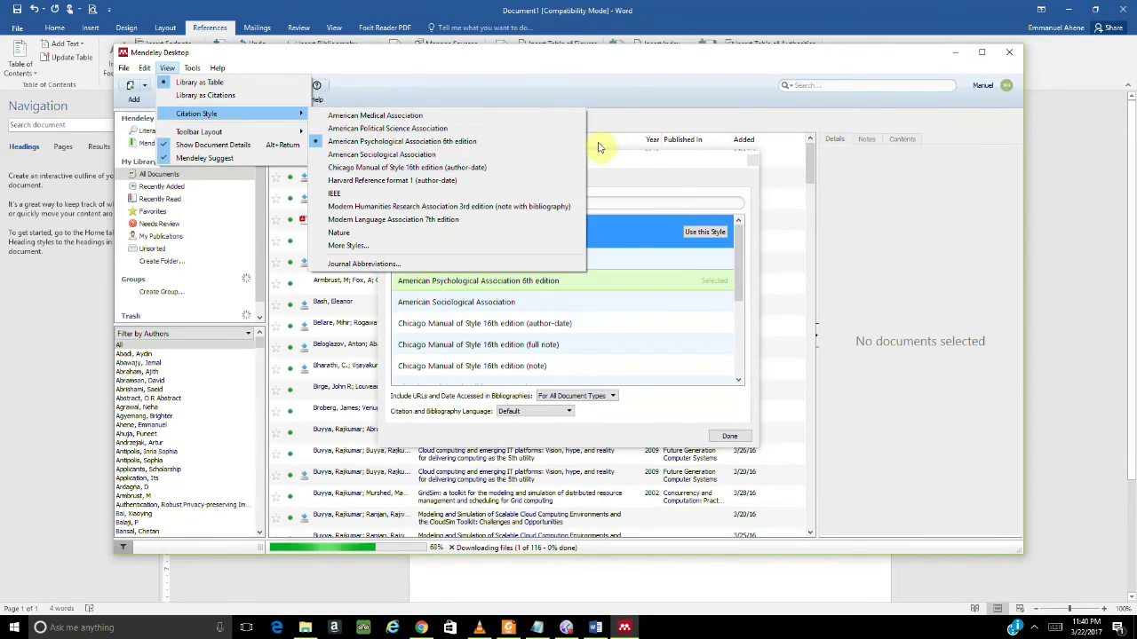
click(635, 166)
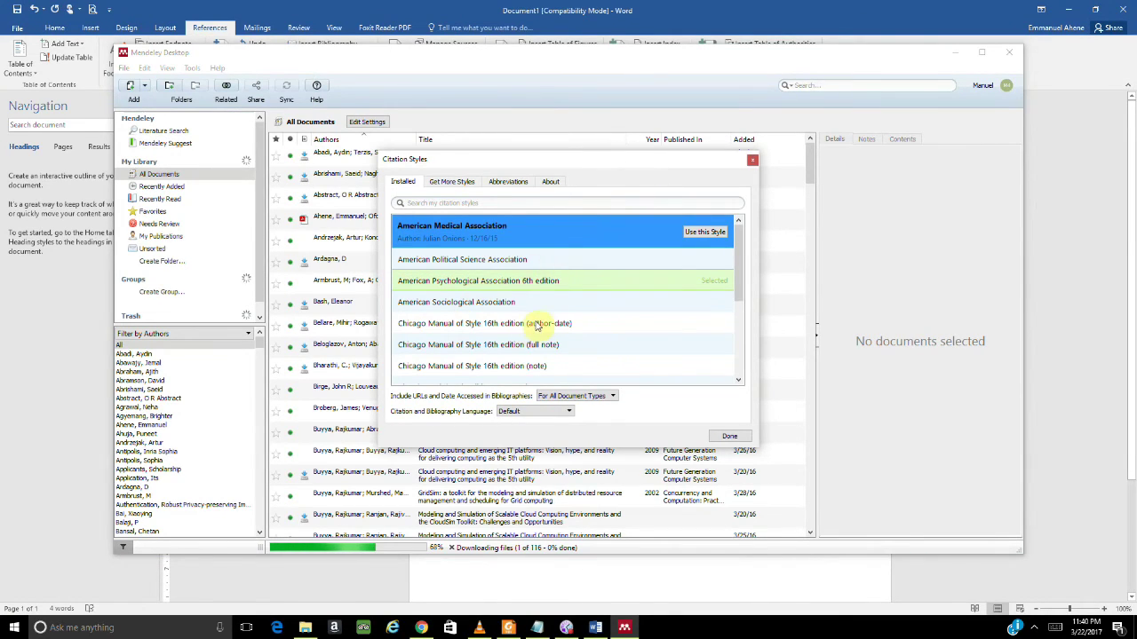
drag(734, 258, 736, 305)
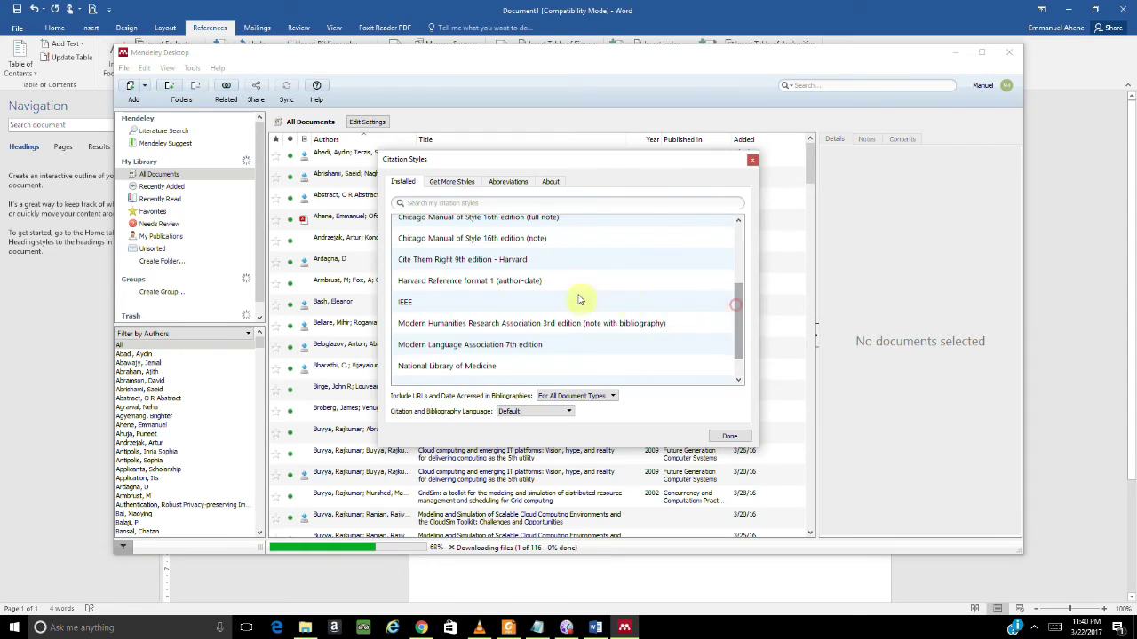
click(511, 302)
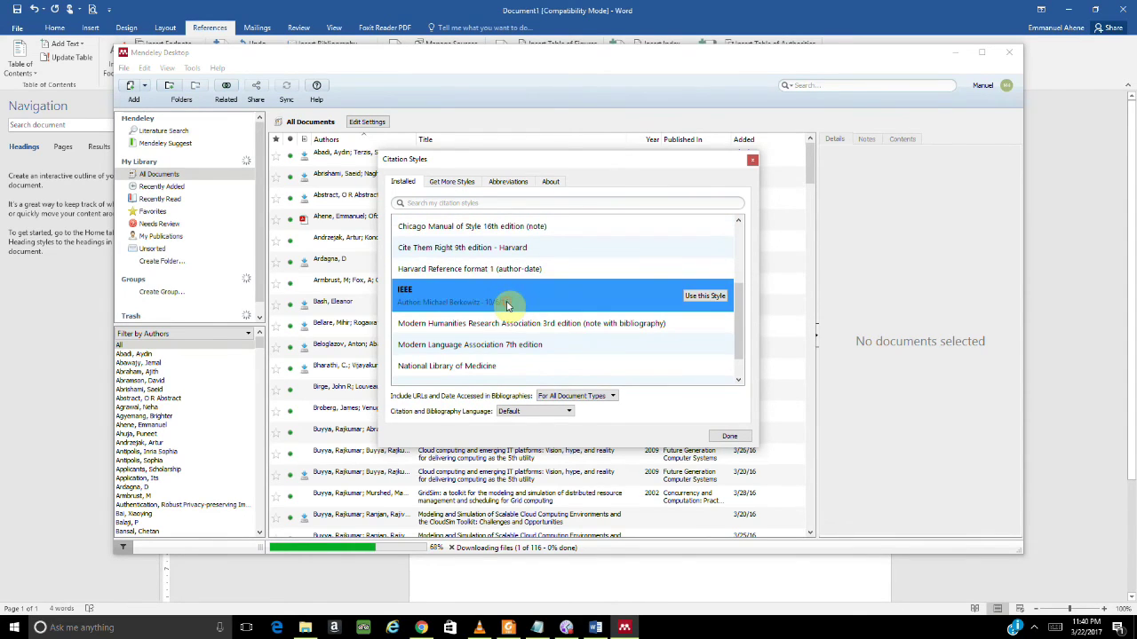
click(702, 296)
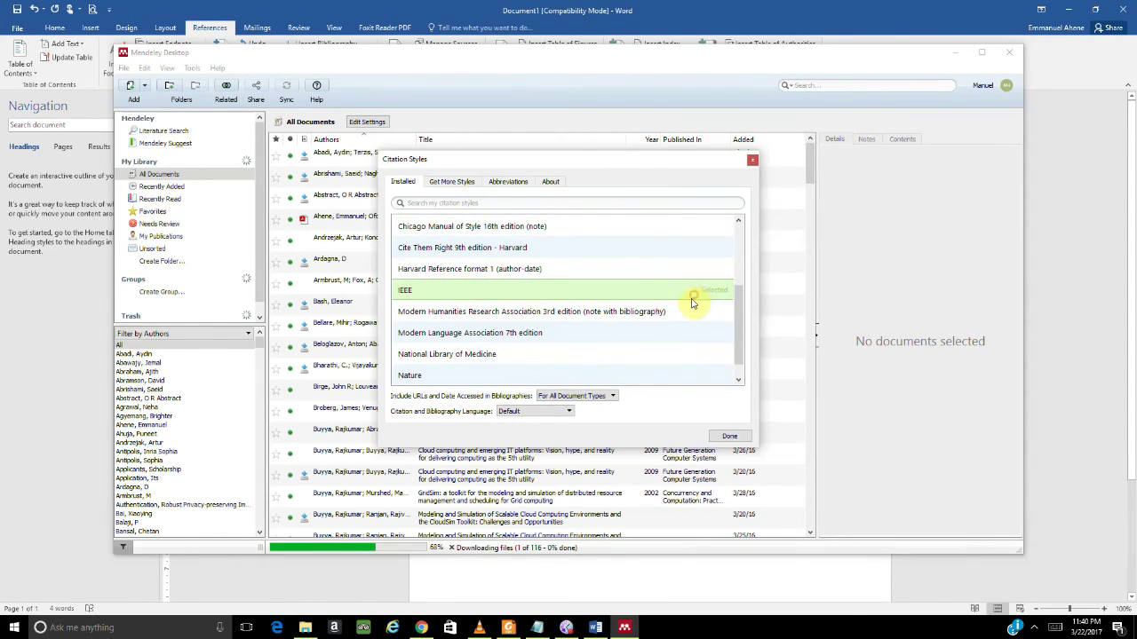
click(728, 439)
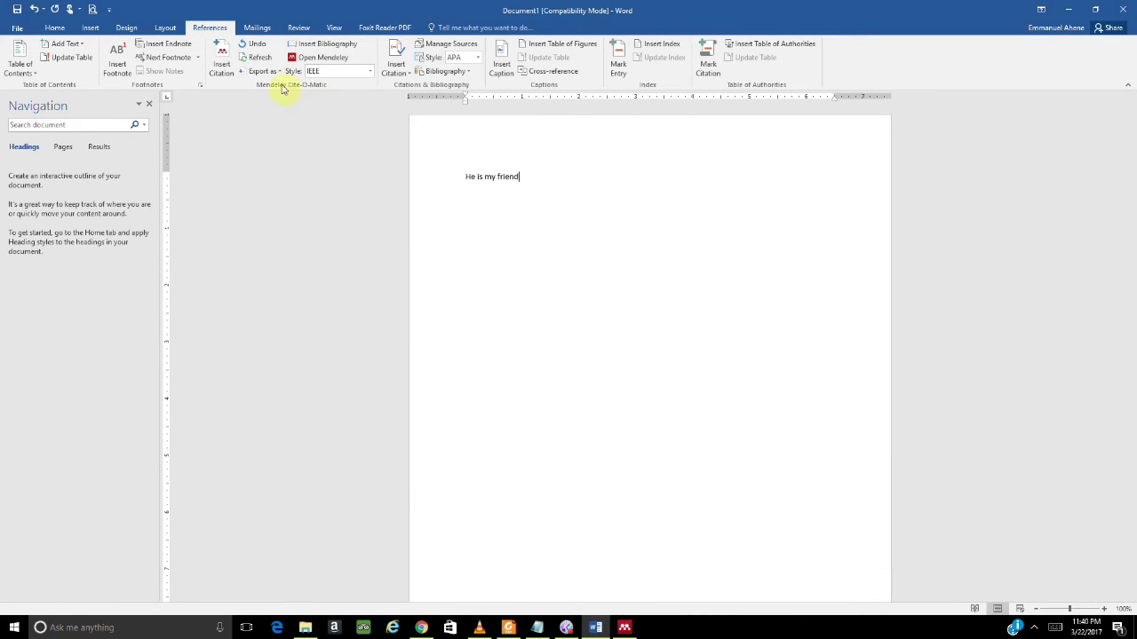
Step: Start a Mendeley citation after "He is my friend" and search the library by author name and by the title word "secure"
click(227, 56)
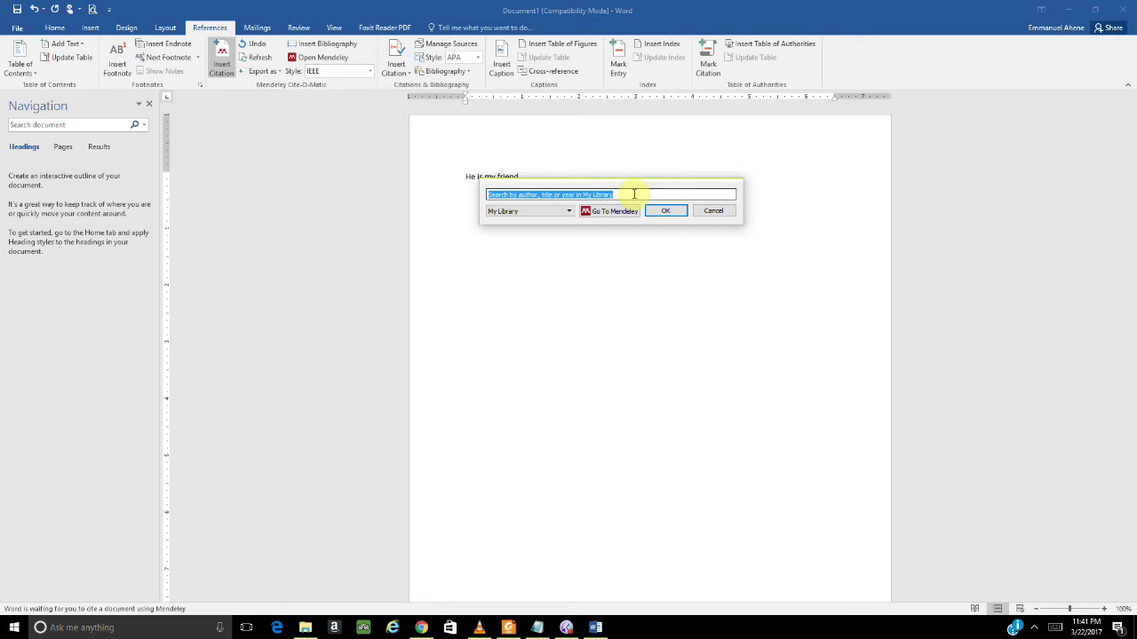
text(ahe)
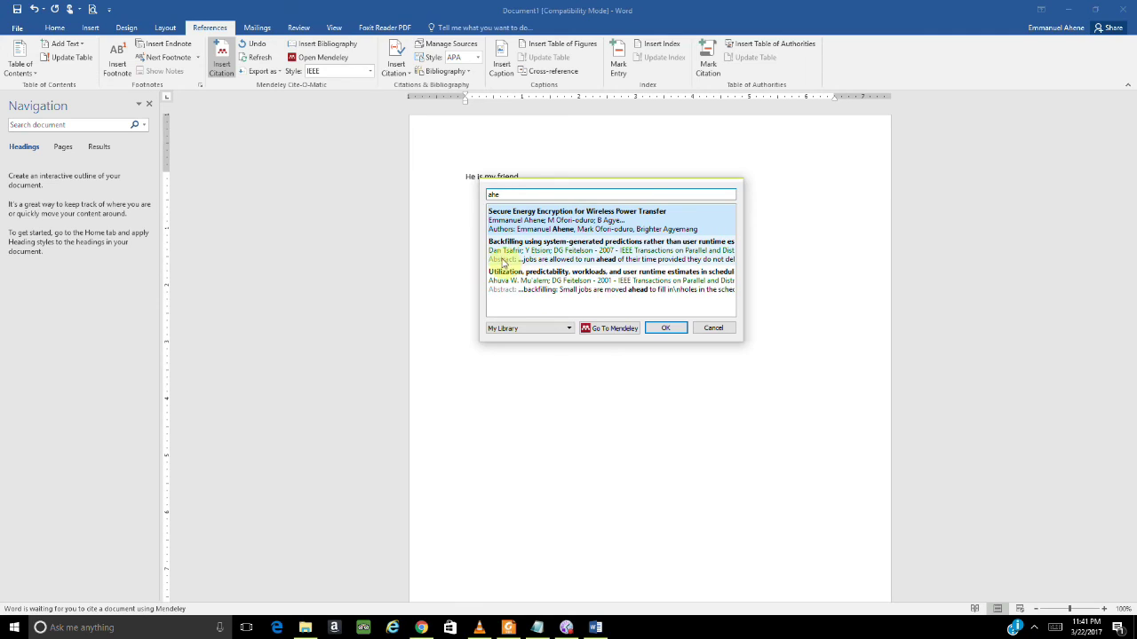
click(496, 195)
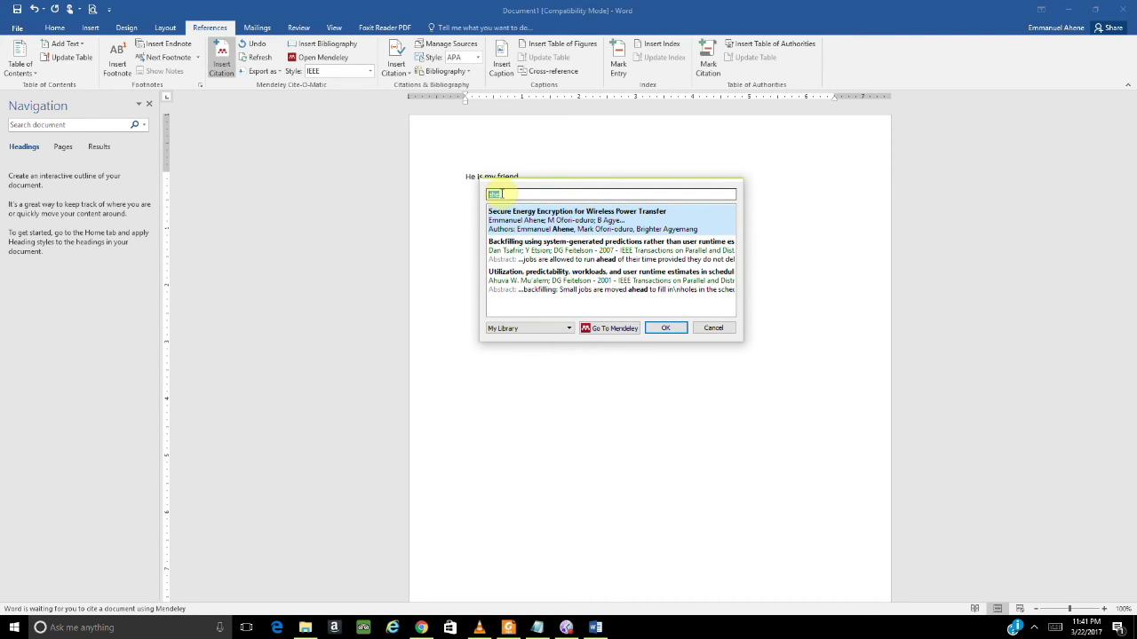
click(528, 194)
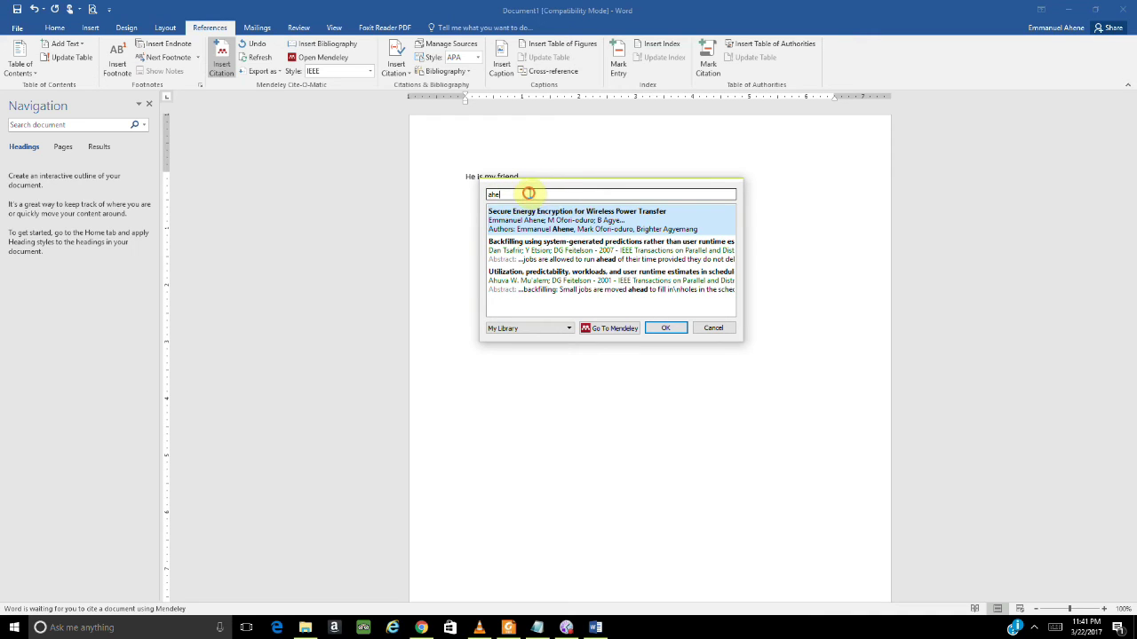
double_click(528, 194)
text(secu)
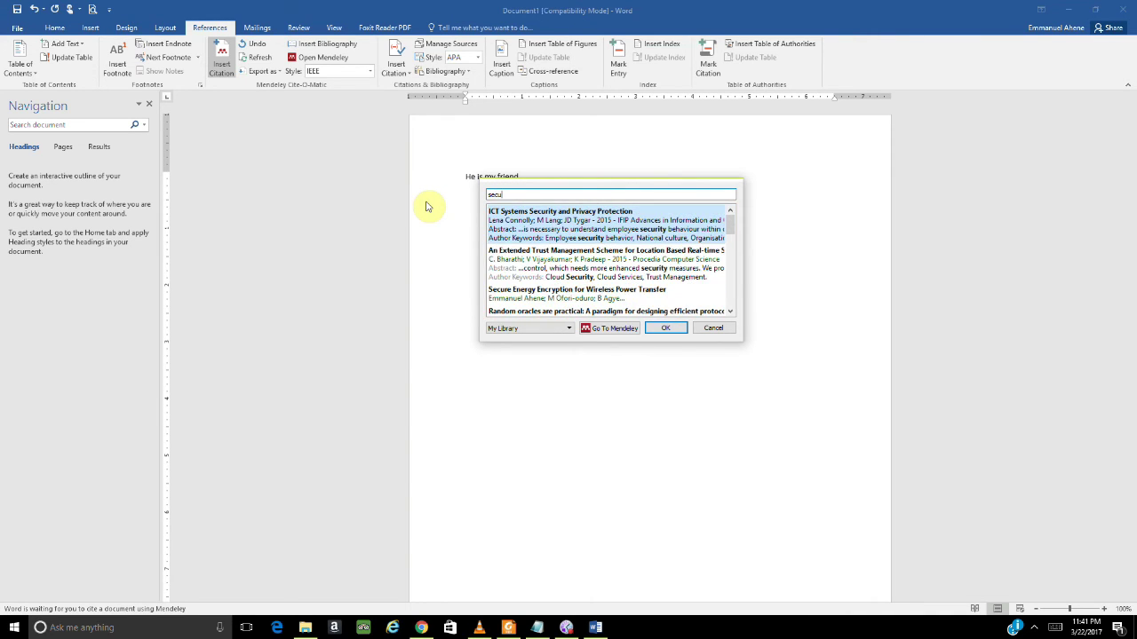
text(re)
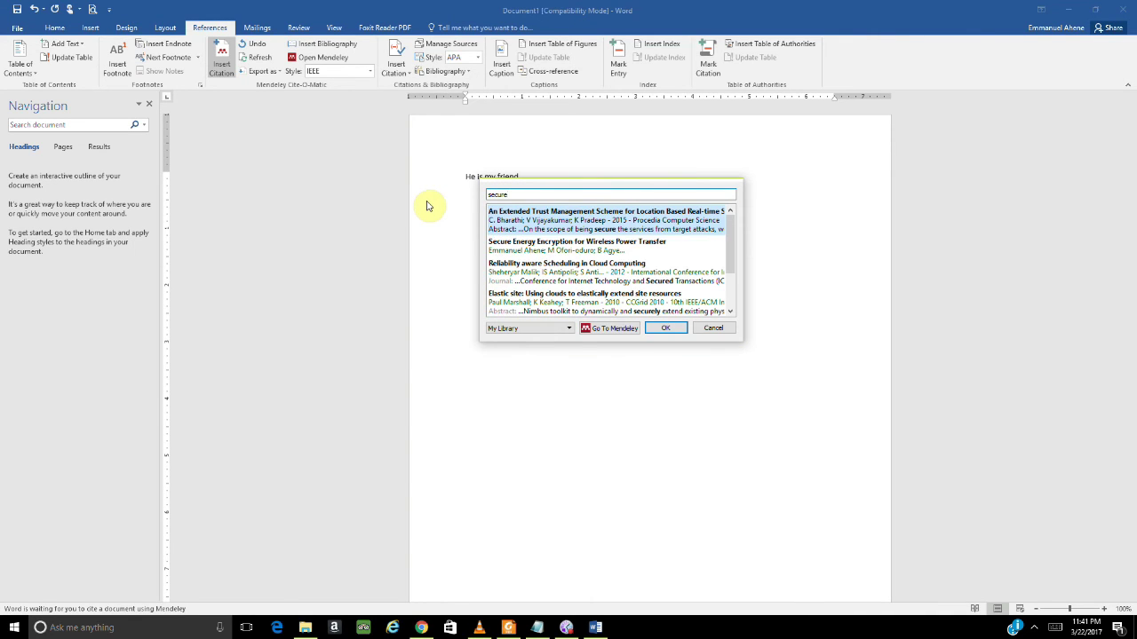
Step: Choose "Secure Energy Encryption for Wireless Power Transfer" from the matches and insert it as the citation
double_click(533, 194)
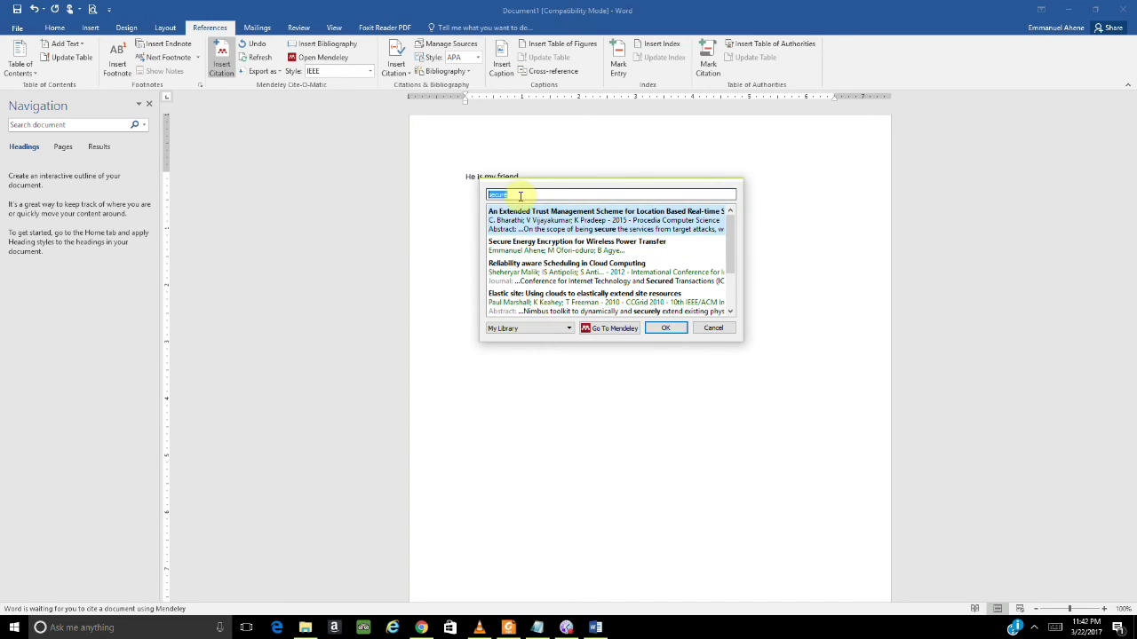
scroll(734, 285, down, 3)
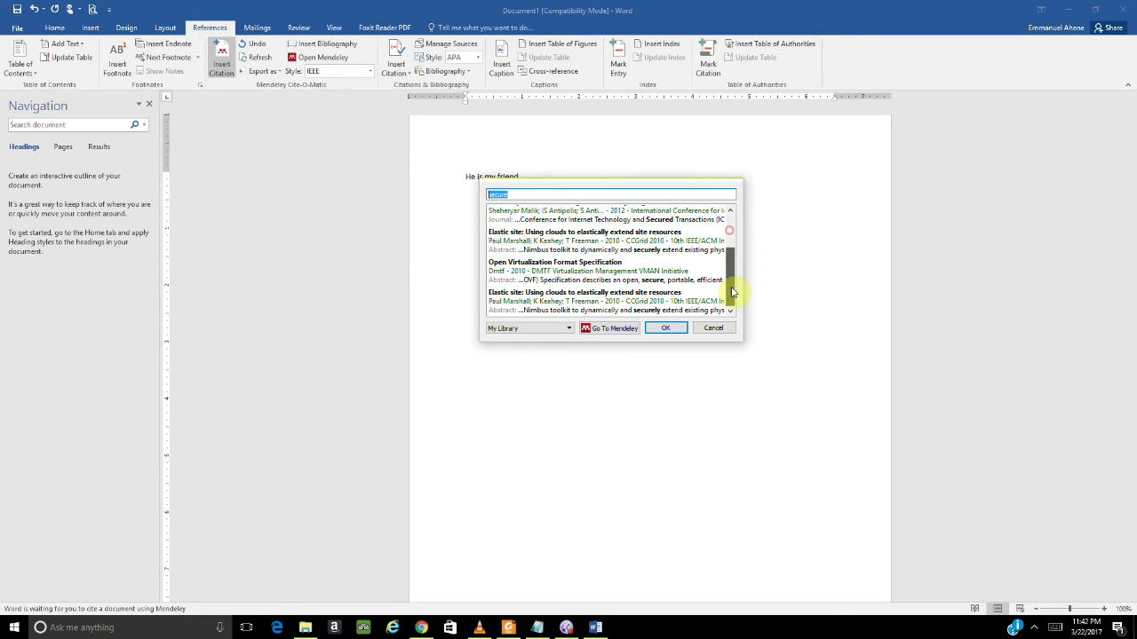
drag(734, 286, 735, 223)
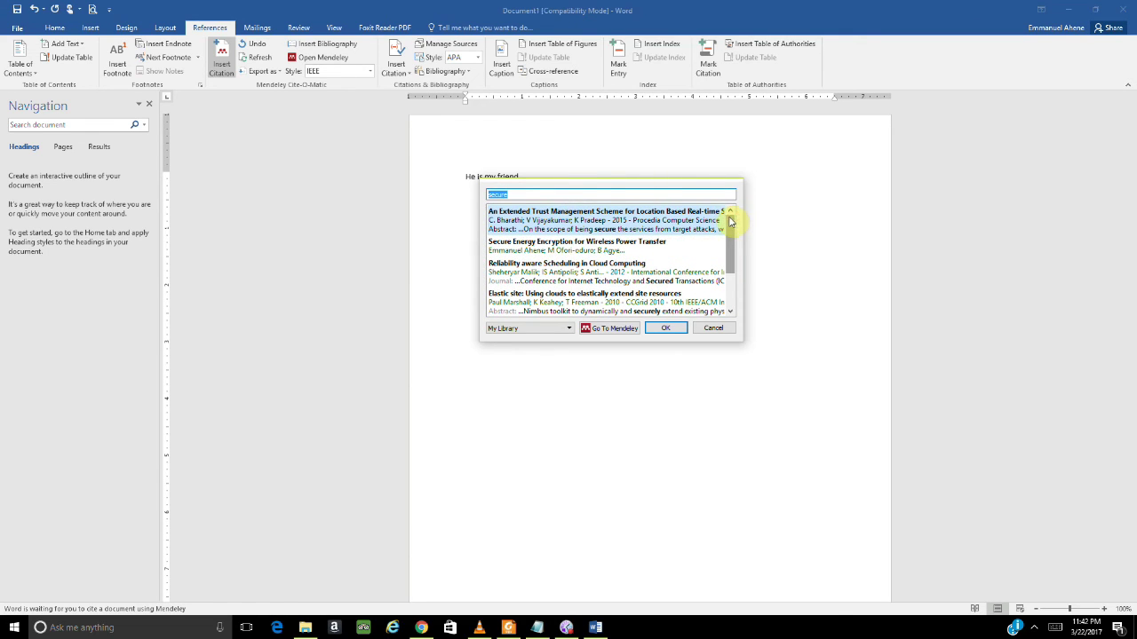
click(504, 250)
click(666, 210)
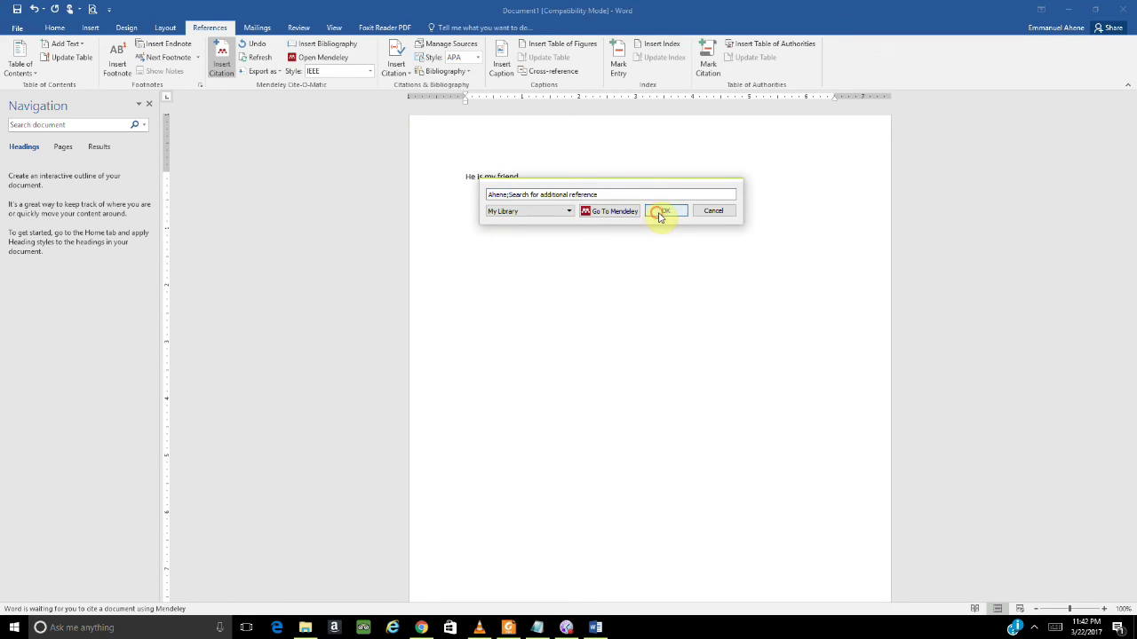
click(519, 176)
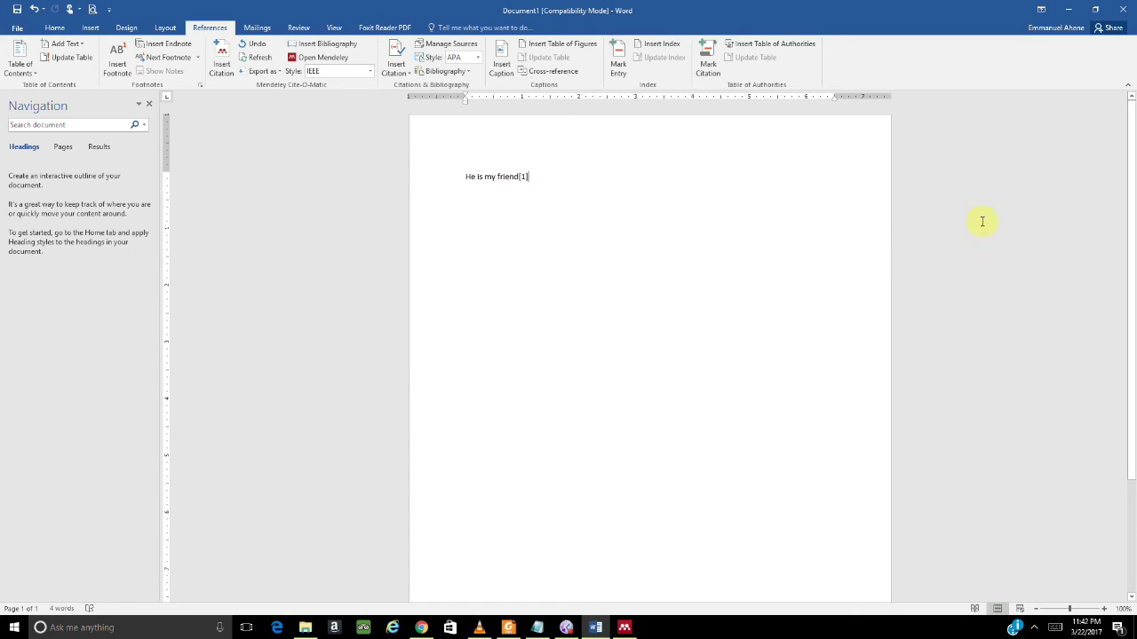
mouse_move(1134, 175)
mouse_down()
mouse_move(1129, 401)
mouse_move(1133, 158)
mouse_up()
click(444, 285)
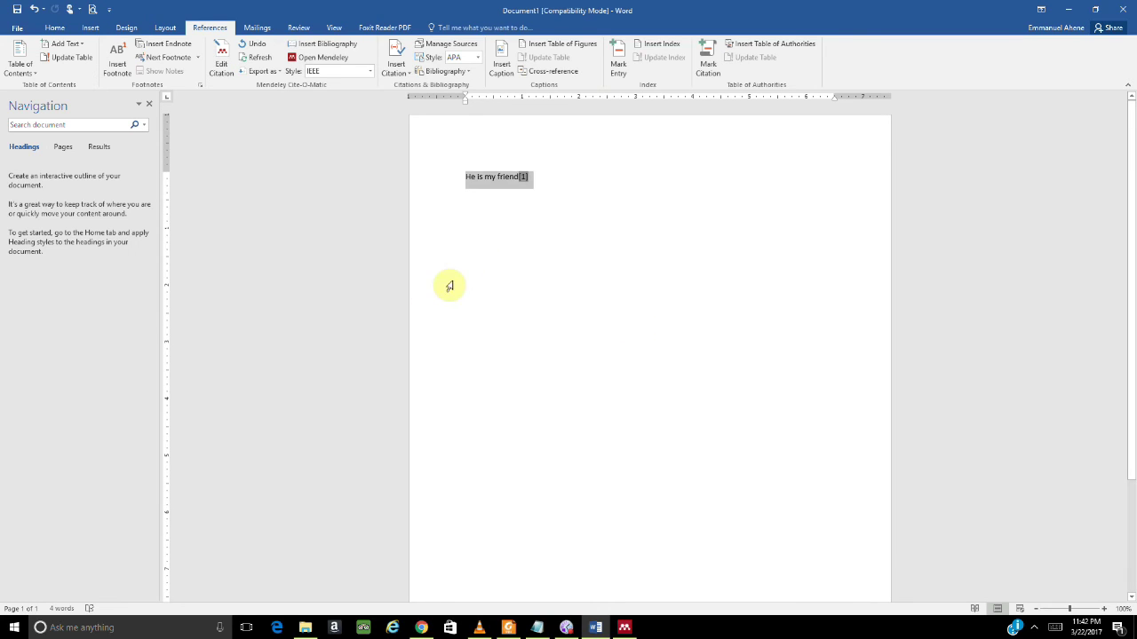
click(520, 276)
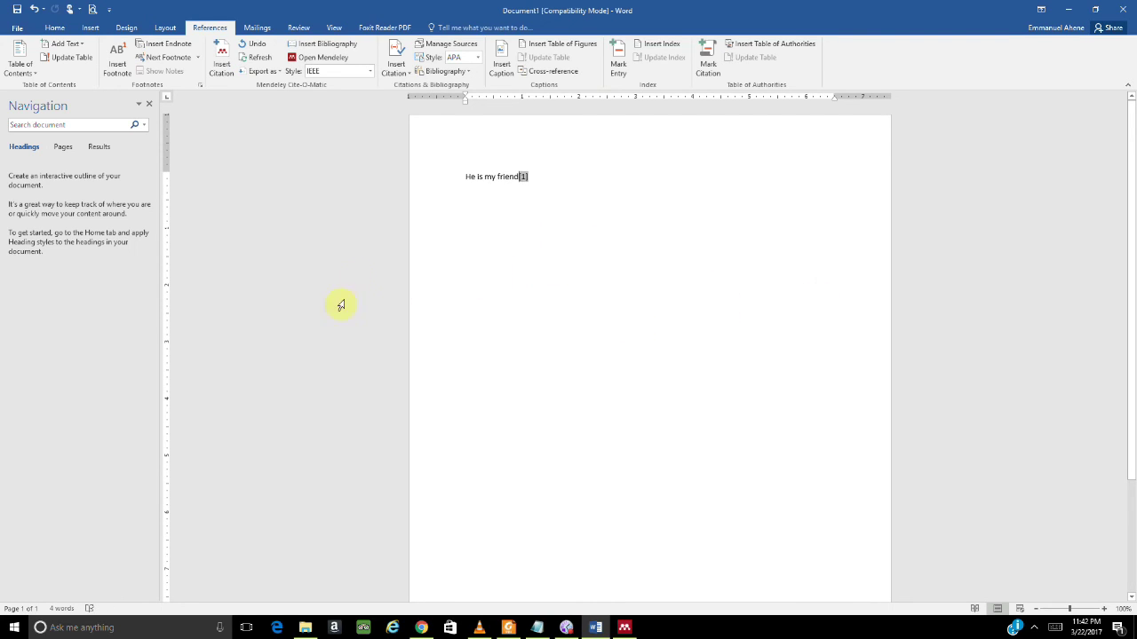
Step: Add the heading "Reference" below the cited sentence and insert the Mendeley bibliography under it
click(471, 223)
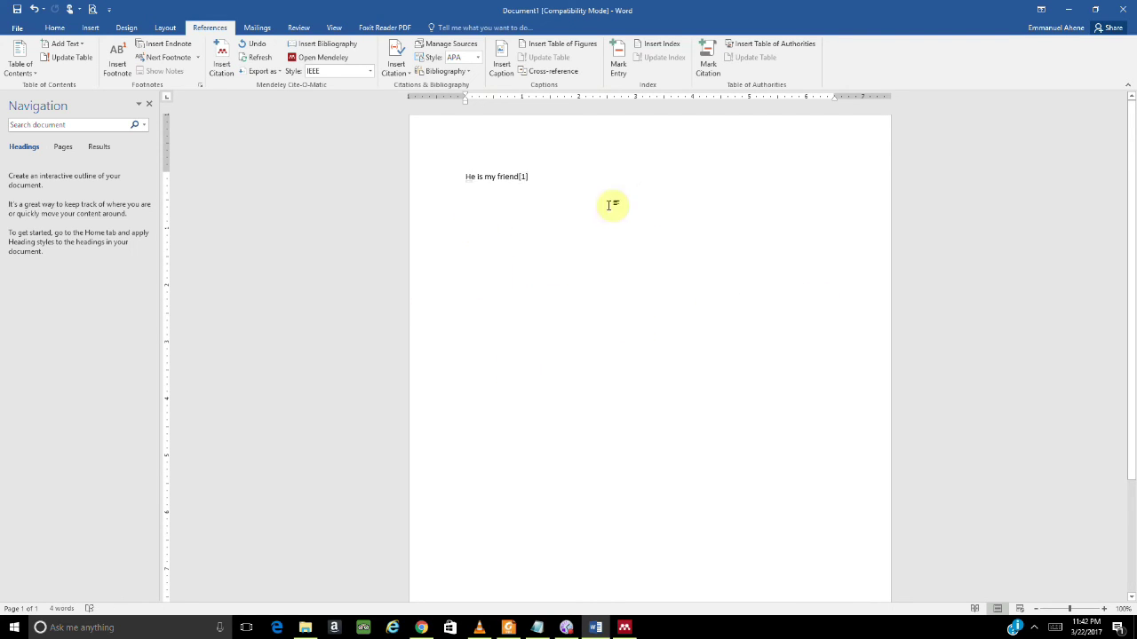
key(Return)
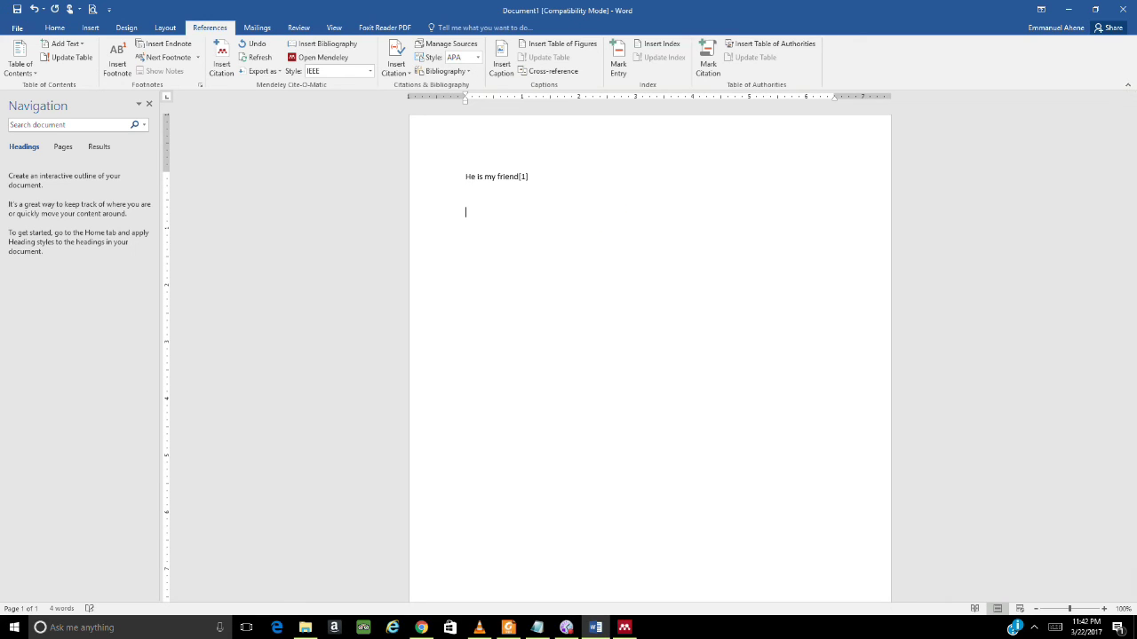
text(Reference)
click(325, 48)
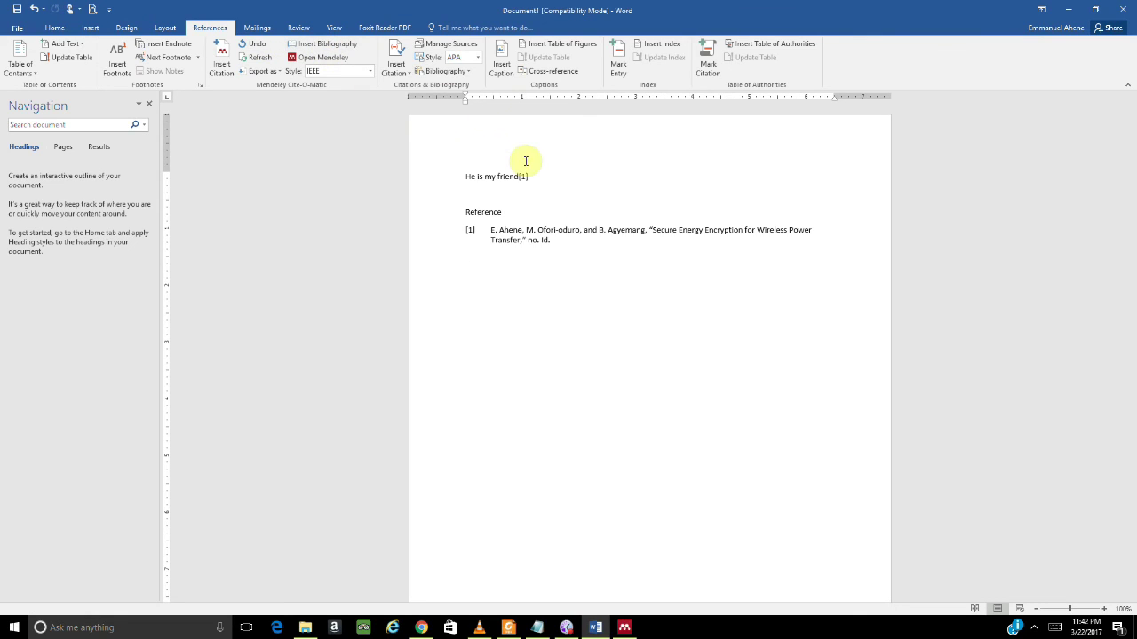